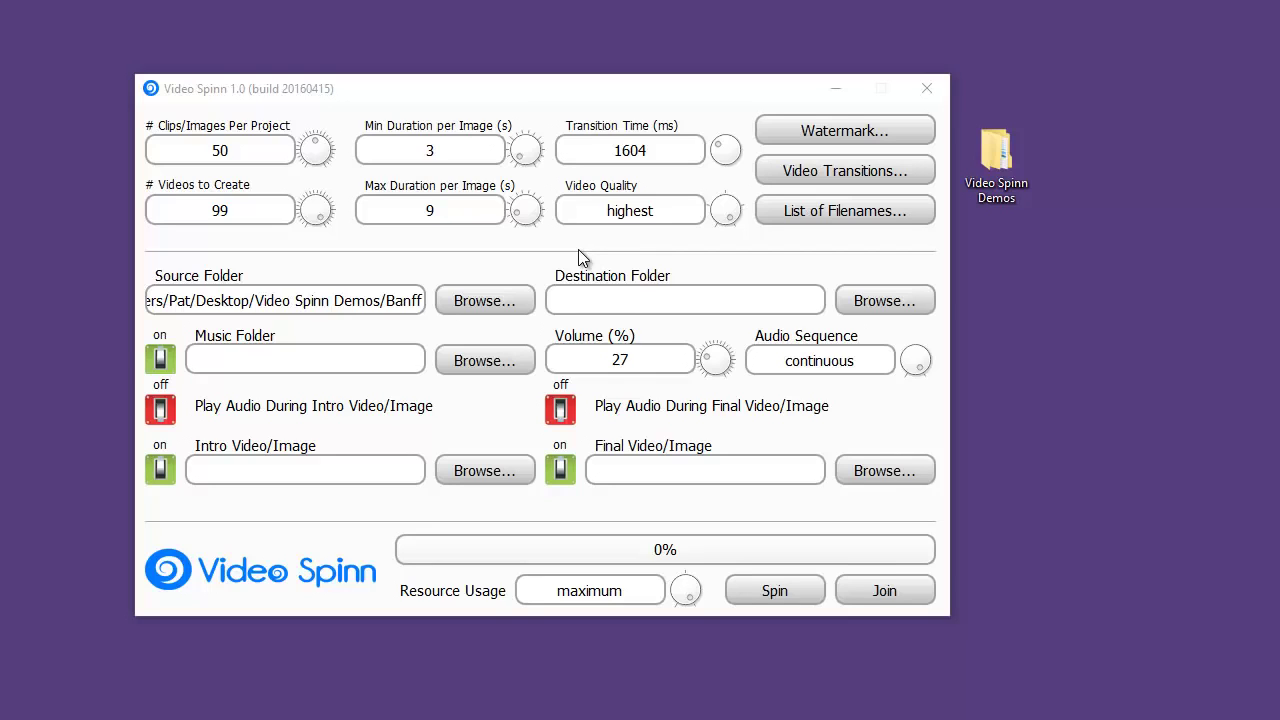
Browse the 29 images in Video Spinn Demos > Banff, then close File Explorer.
{"action": "double_click", "coordinate": [994, 145]}
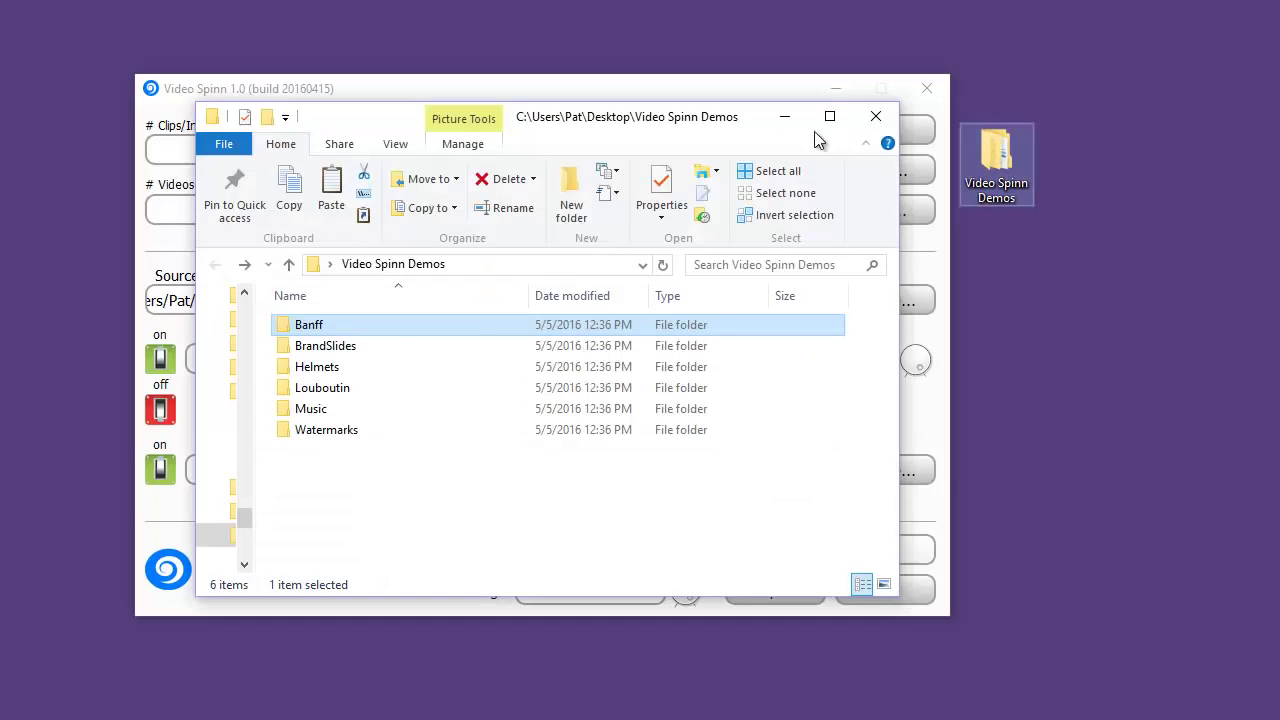
{"action": "double_click", "coordinate": [287, 333]}
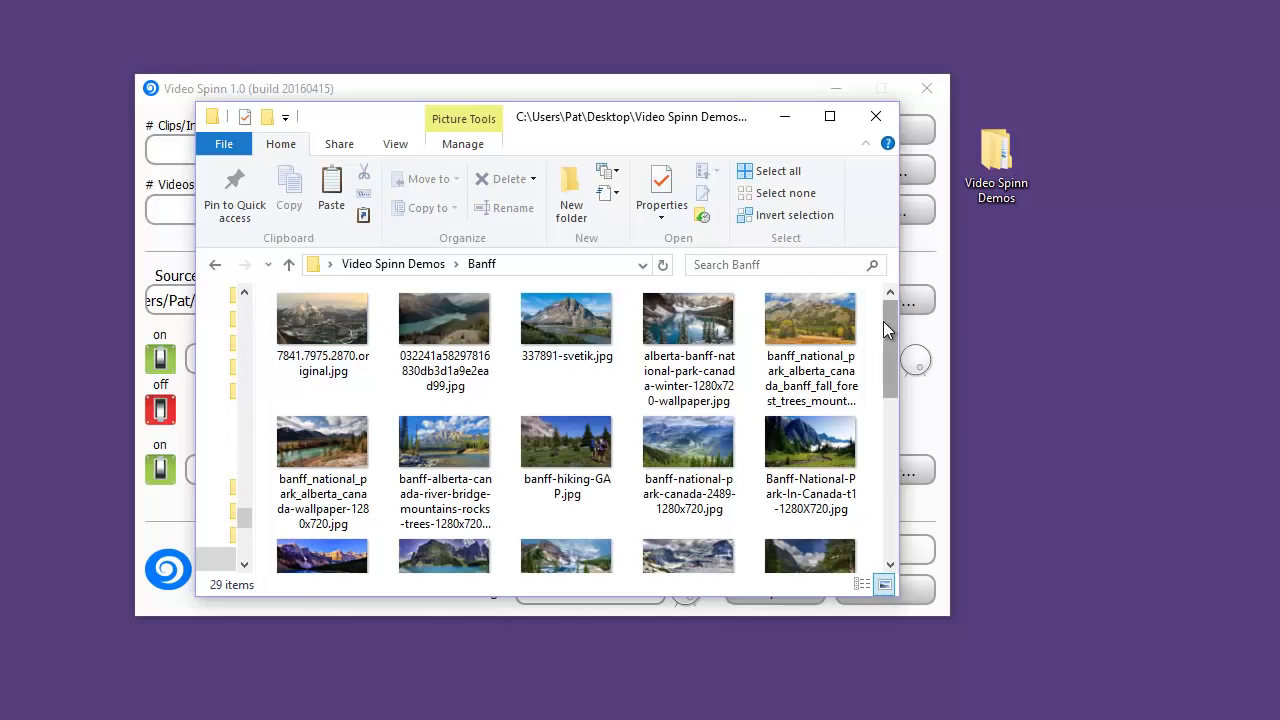
{"action": "mouse_move", "coordinate": [883, 321]}
{"action": "left_mouse_down"}
{"action": "mouse_move", "coordinate": [885, 486]}
{"action": "mouse_move", "coordinate": [889, 298]}
{"action": "left_mouse_up"}
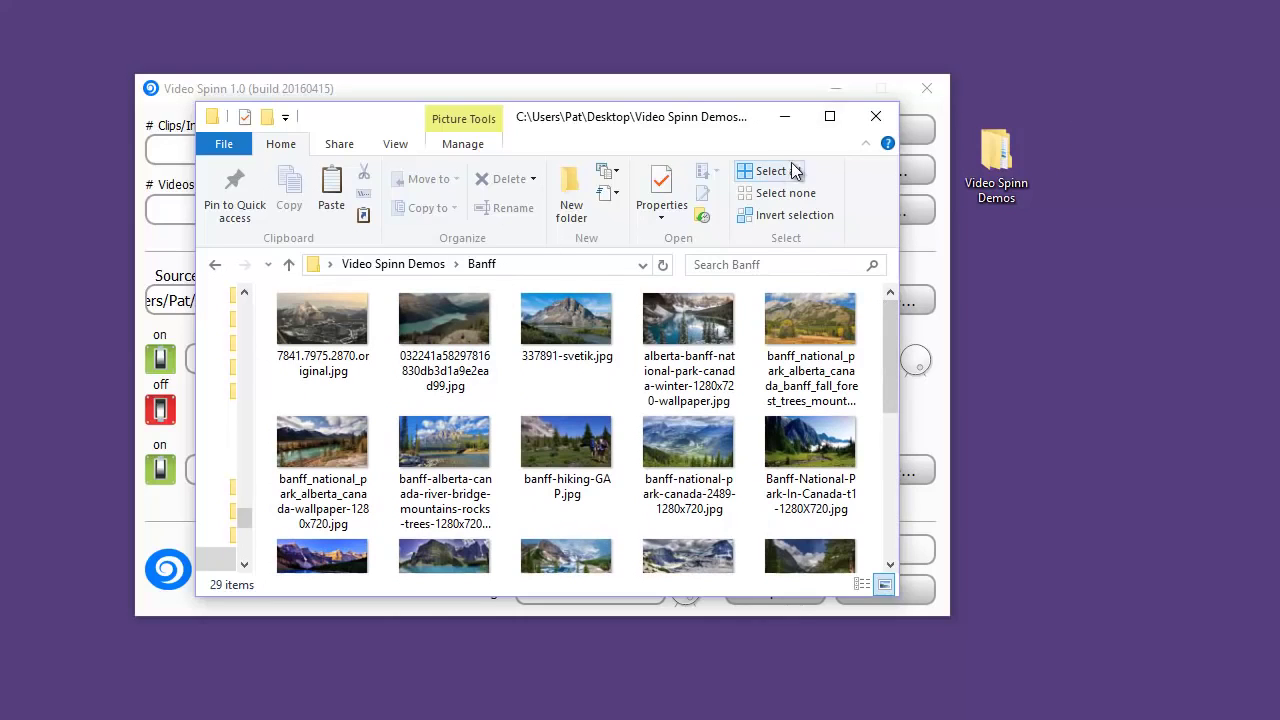
{"action": "left_click", "coordinate": [876, 116]}
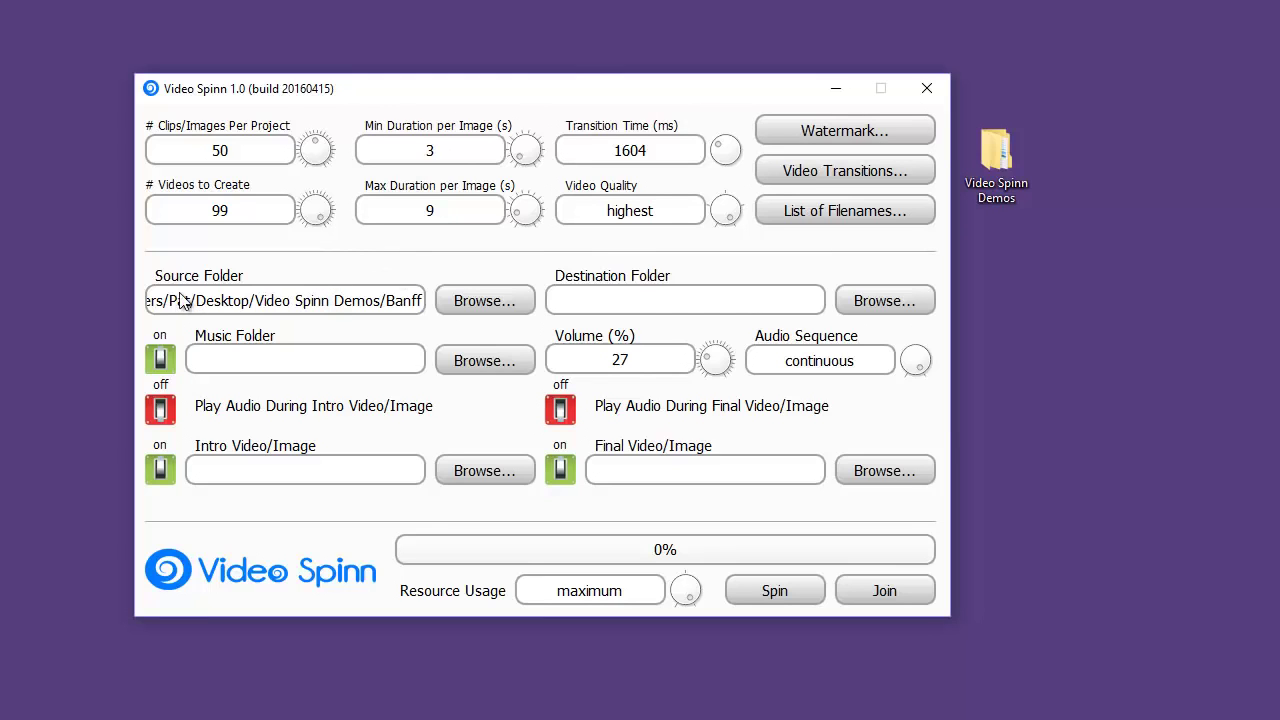
Set the source folder to Banff.
{"action": "left_click", "coordinate": [474, 303]}
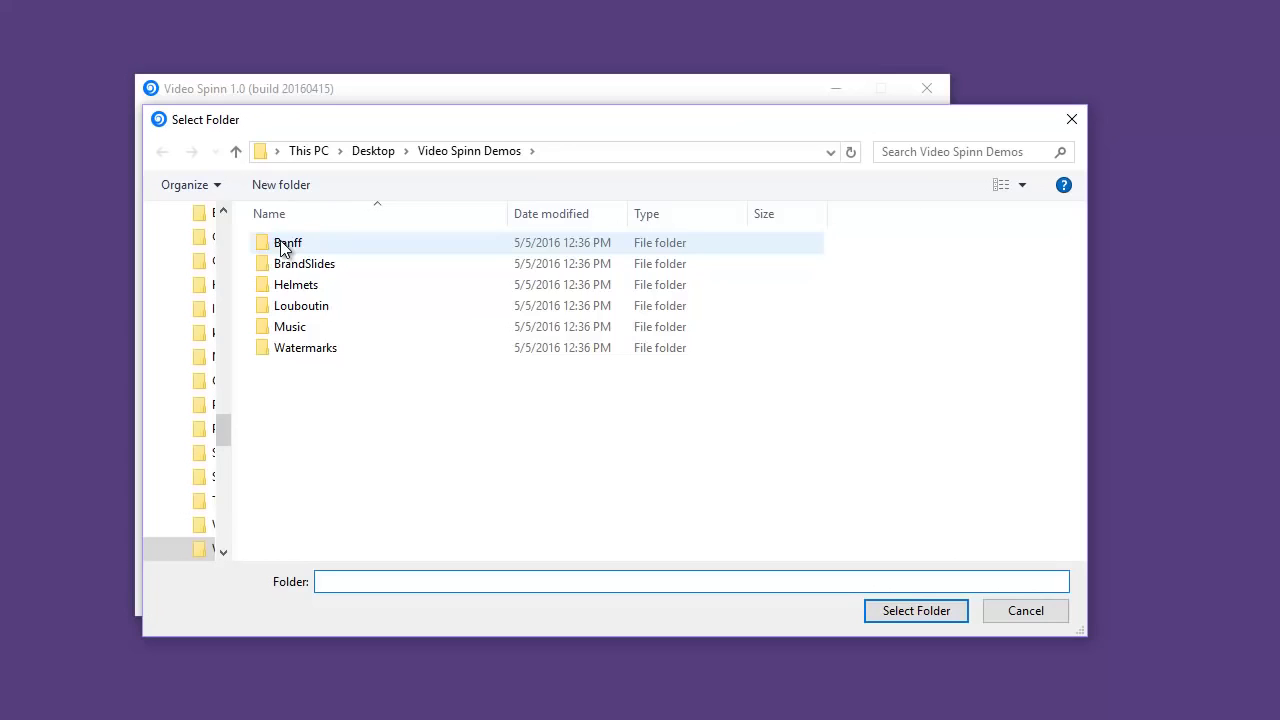
{"action": "double_click", "coordinate": [285, 249]}
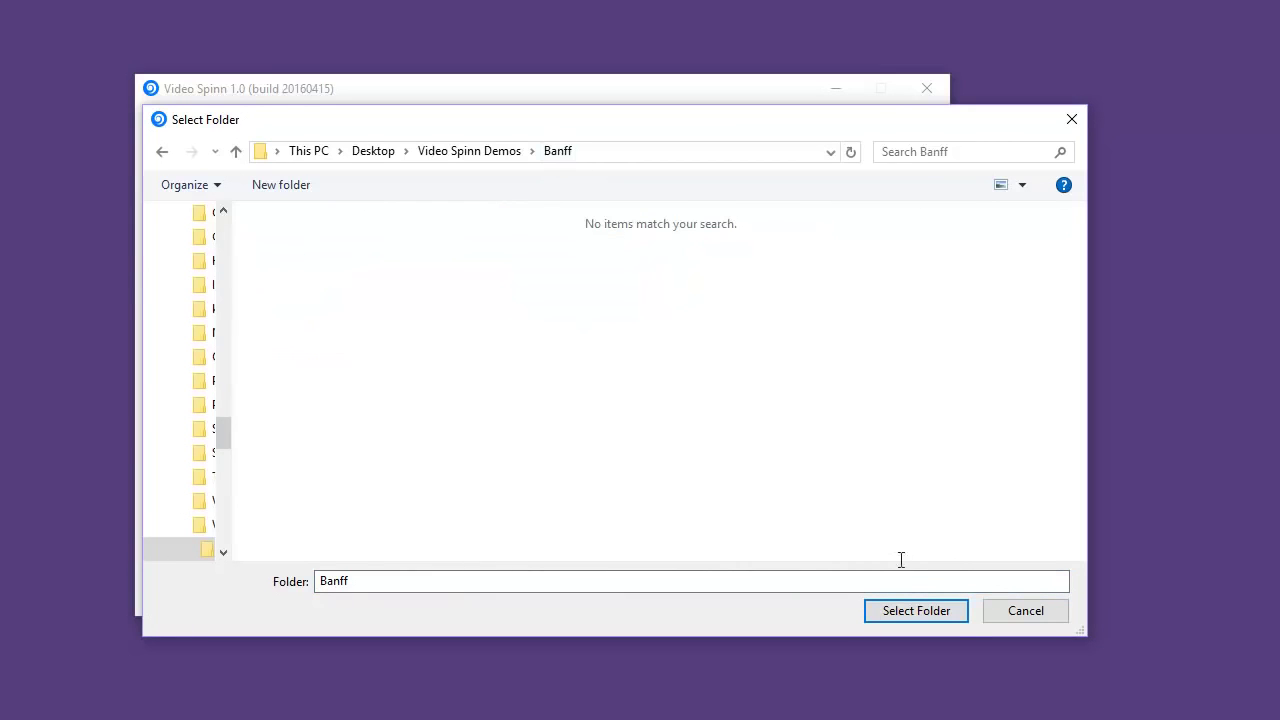
{"action": "left_click", "coordinate": [946, 618]}
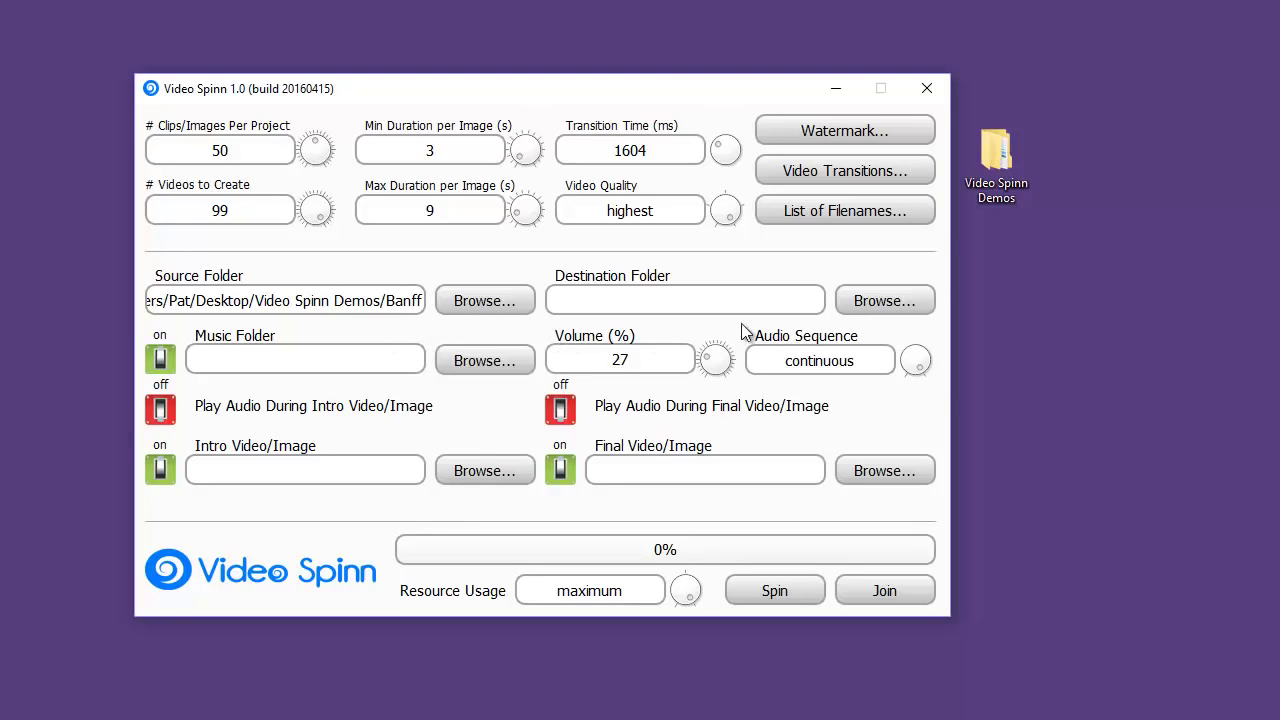
Set the destination folder to Video Spinn Demos.
{"action": "left_click", "coordinate": [875, 297]}
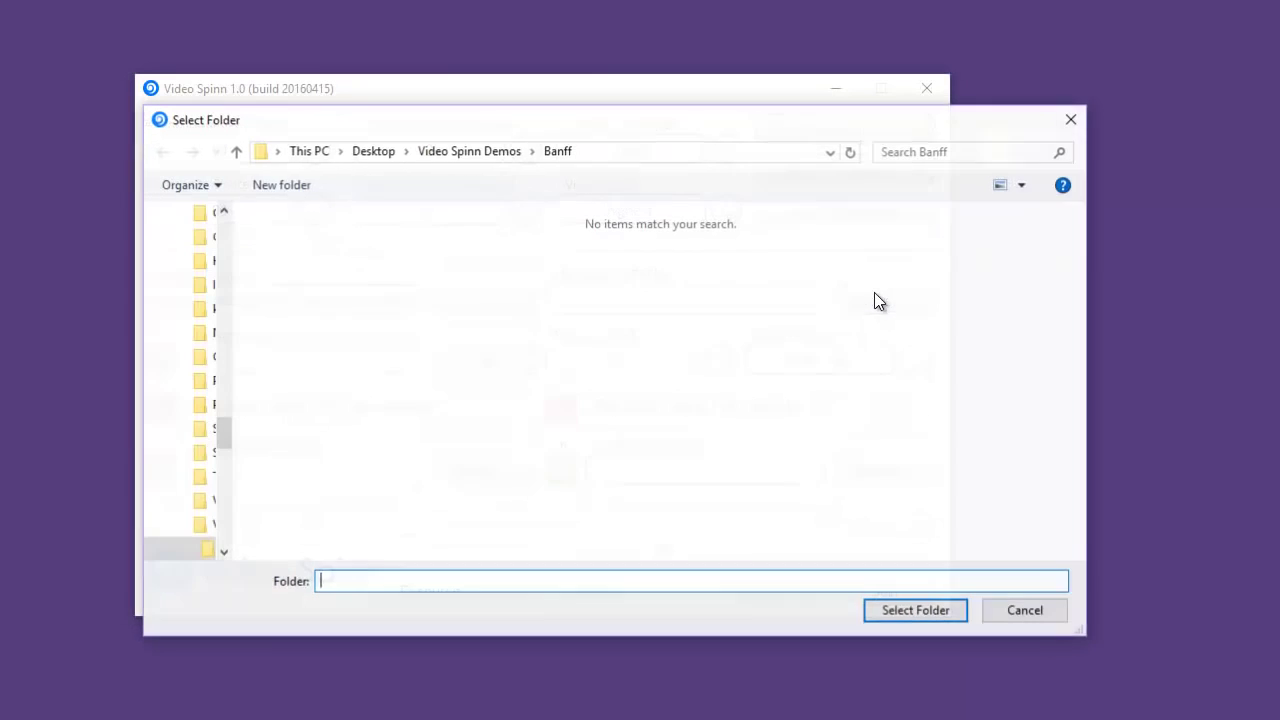
{"action": "left_click", "coordinate": [499, 151]}
{"action": "left_click", "coordinate": [916, 610]}
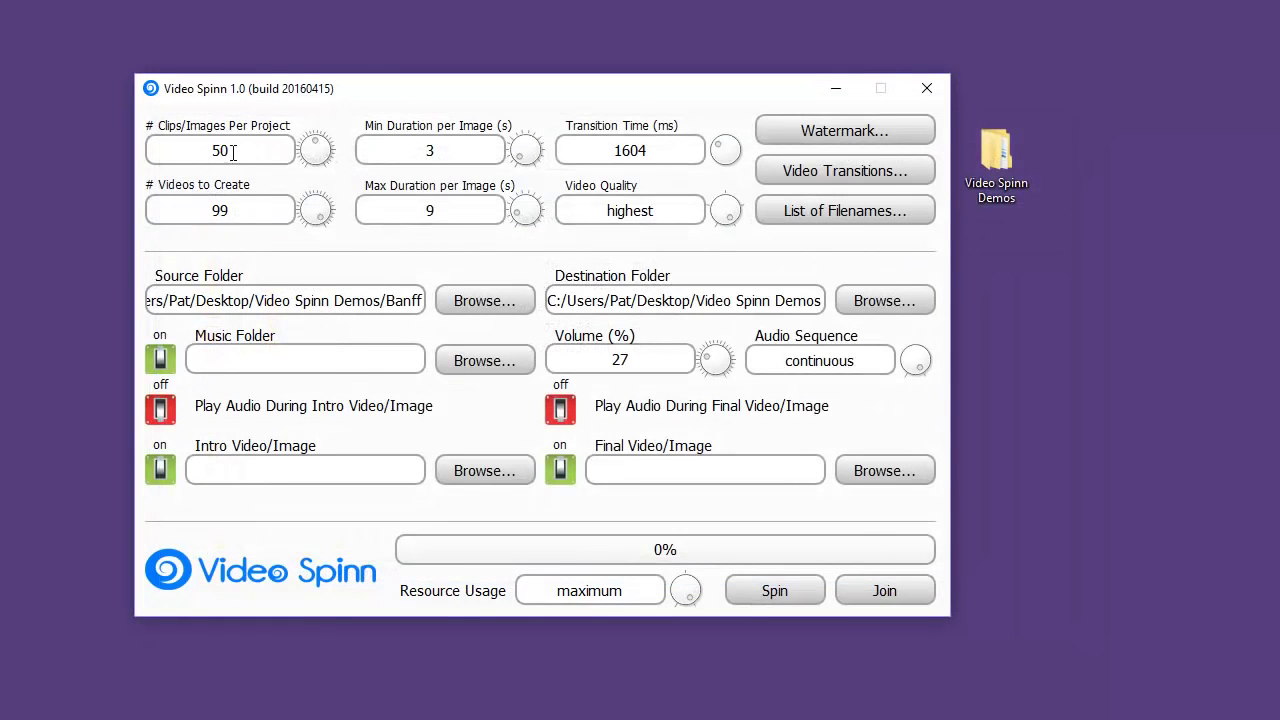
Set 6 images per project and 5 videos to create.
{"action": "mouse_move", "coordinate": [236, 152]}
{"action": "mouse_move", "coordinate": [314, 143]}
{"action": "left_mouse_down"}
{"action": "mouse_move", "coordinate": [303, 164]}
{"action": "mouse_move", "coordinate": [316, 146]}
{"action": "mouse_move", "coordinate": [323, 169]}
{"action": "mouse_move", "coordinate": [320, 143]}
{"action": "mouse_move", "coordinate": [316, 186]}
{"action": "mouse_move", "coordinate": [340, 150]}
{"action": "mouse_move", "coordinate": [328, 141]}
{"action": "left_mouse_up"}
{"action": "double_click", "coordinate": [264, 150]}
{"action": "type", "text": "6"}
{"action": "left_click_drag", "start_coordinate": [278, 220], "coordinate": [145, 209]}
{"action": "type", "text": "5"}
{"action": "left_click_drag", "start_coordinate": [232, 150], "coordinate": [160, 150]}
{"action": "type", "text": "6"}
Set the maximum duration per image to 5 seconds, against the 3-second minimum.
{"action": "double_click", "coordinate": [432, 208]}
{"action": "type", "text": "6"}
{"action": "double_click", "coordinate": [448, 210]}
{"action": "key", "text": "BackSpace"}
{"action": "type", "text": "3"}
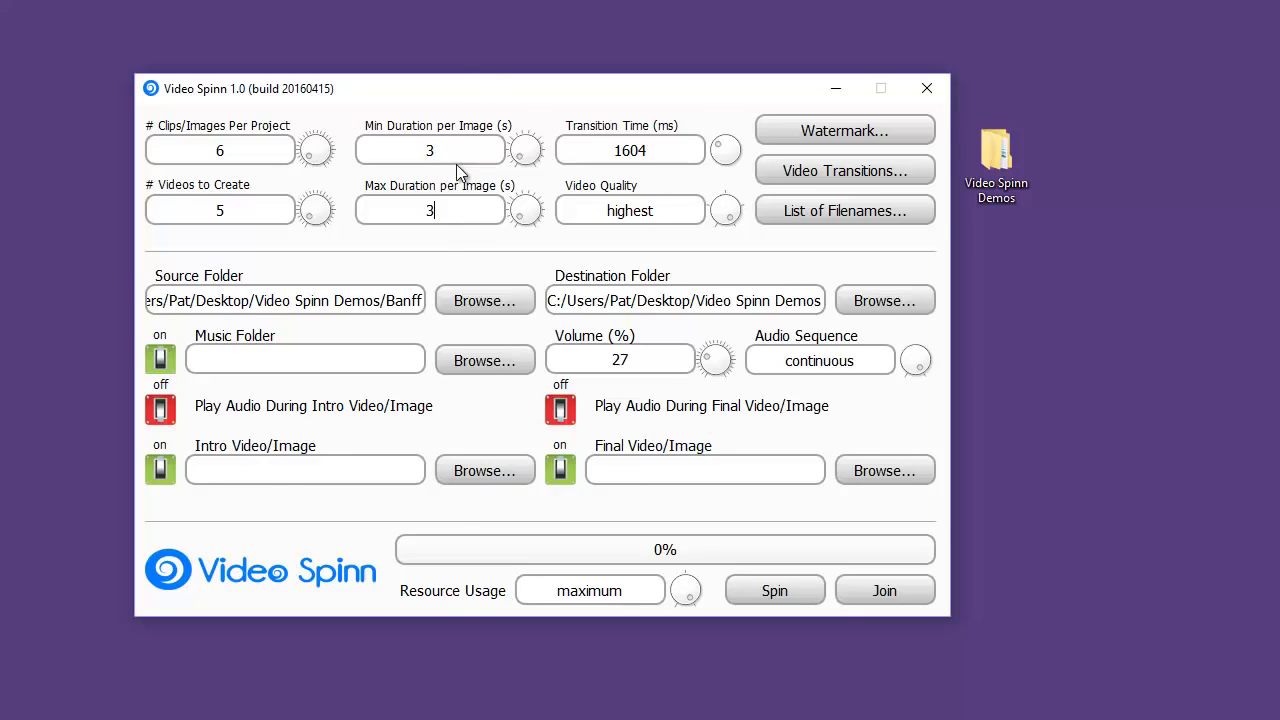
{"action": "key", "text": "BackSpace"}
{"action": "type", "text": "5"}
Limit video transitions to Cross Dissolve and Fade to Black.
{"action": "left_click", "coordinate": [858, 174]}
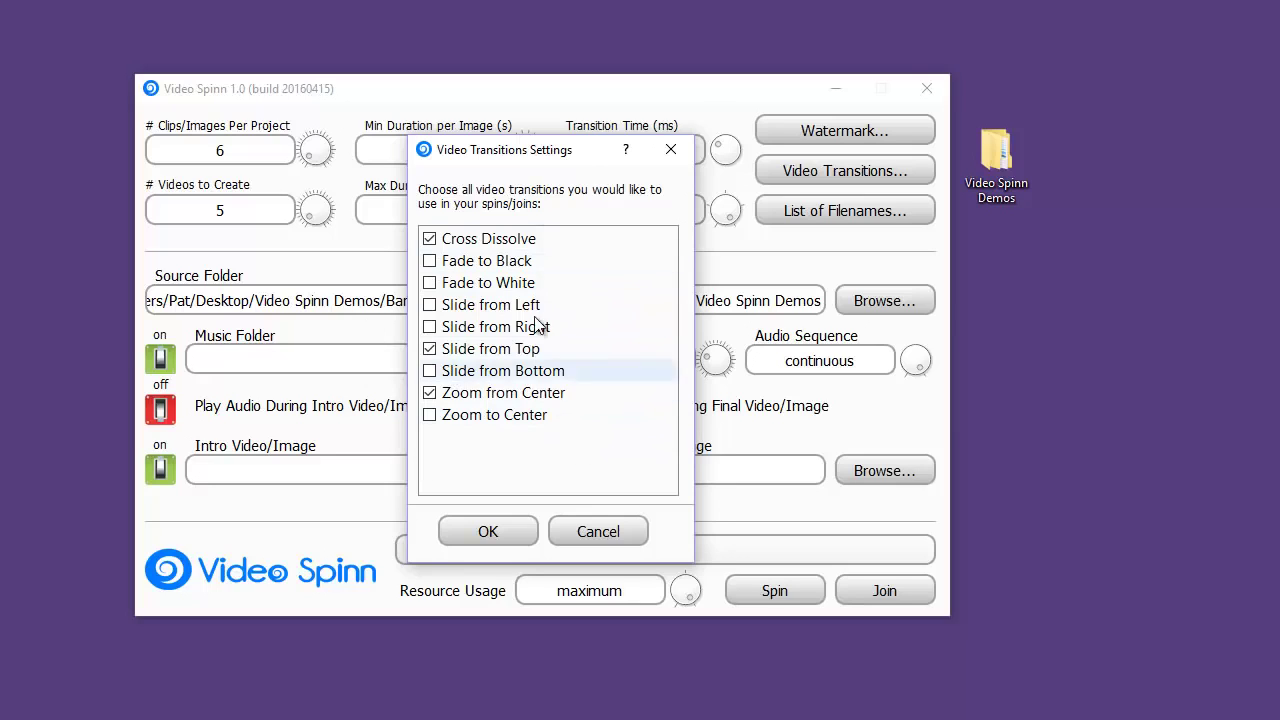
{"action": "left_click", "coordinate": [429, 349]}
{"action": "left_click", "coordinate": [430, 392]}
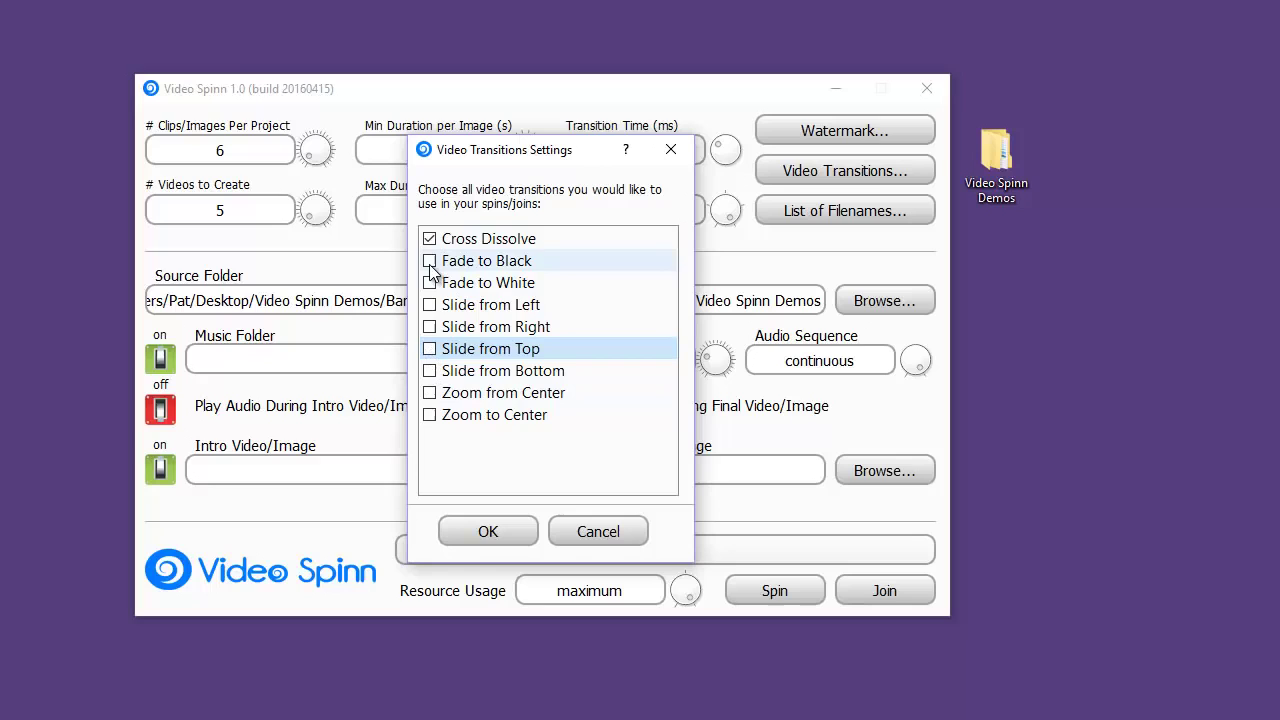
{"action": "left_click", "coordinate": [430, 261]}
{"action": "left_click", "coordinate": [470, 283]}
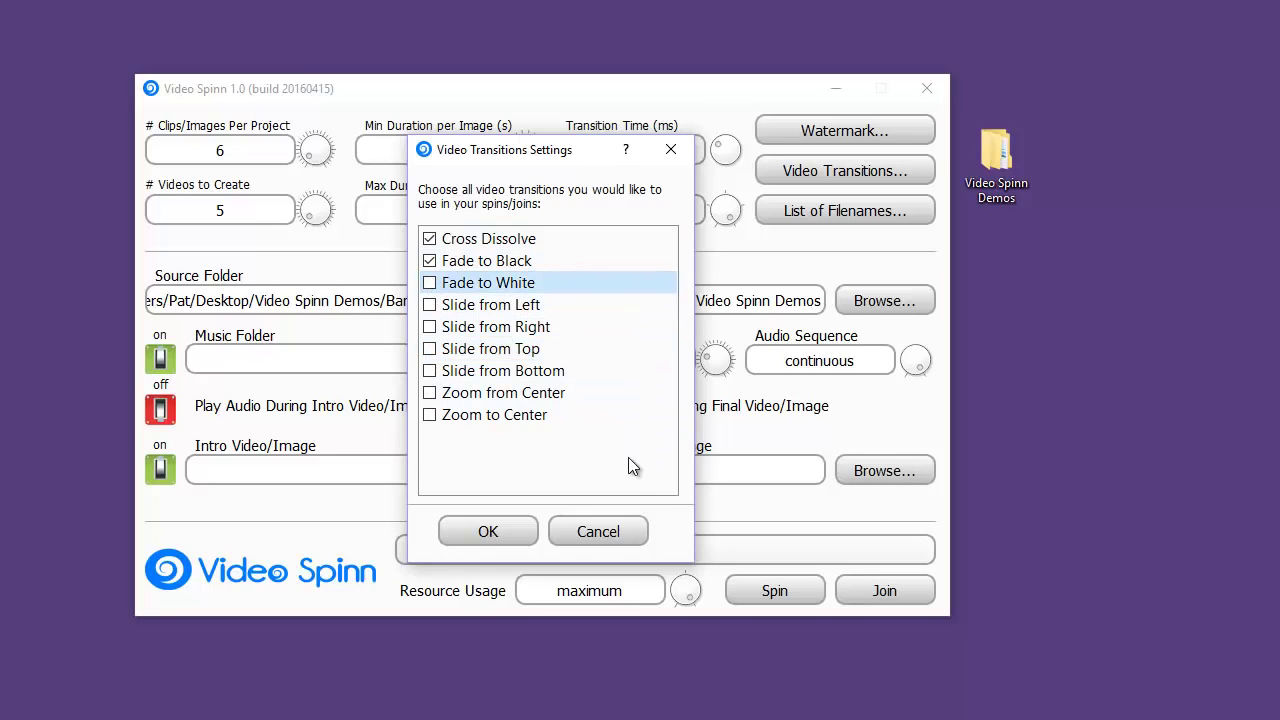
{"action": "left_click", "coordinate": [485, 532]}
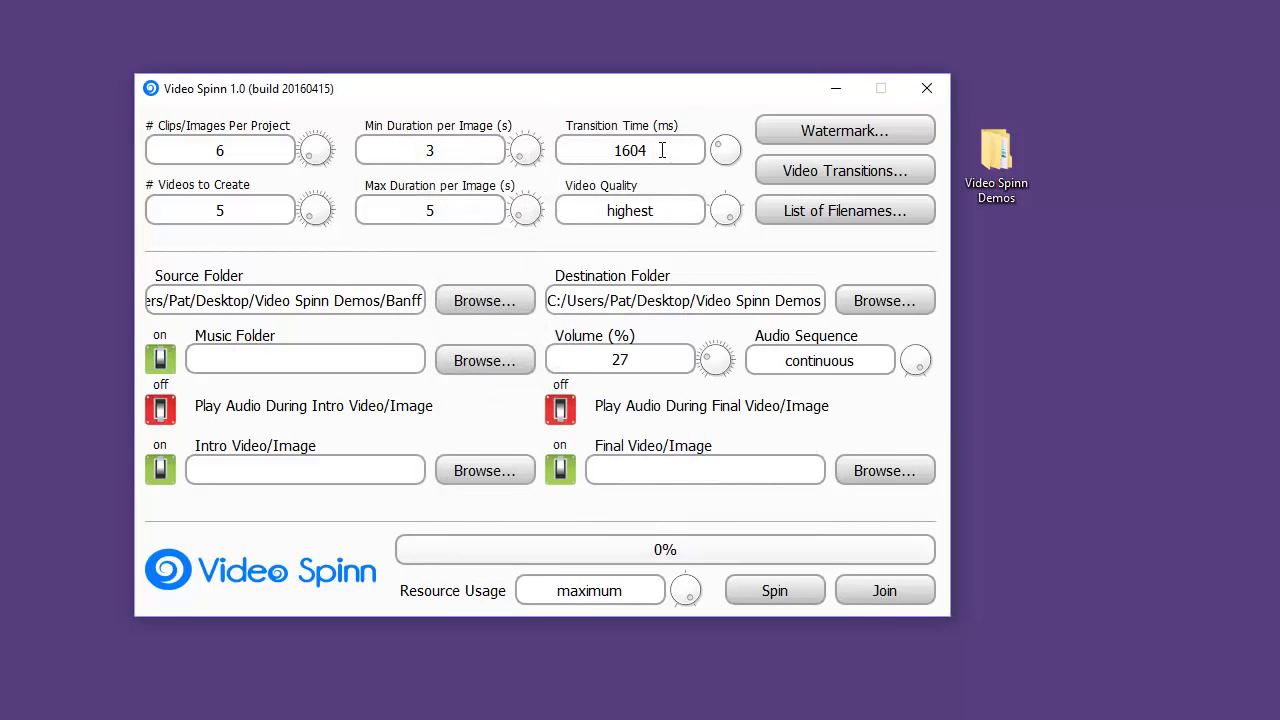
Set transition time to 500 ms and lower video quality to high.
{"action": "left_click_drag", "start_coordinate": [662, 150], "coordinate": [592, 153]}
{"action": "type", "text": "500"}
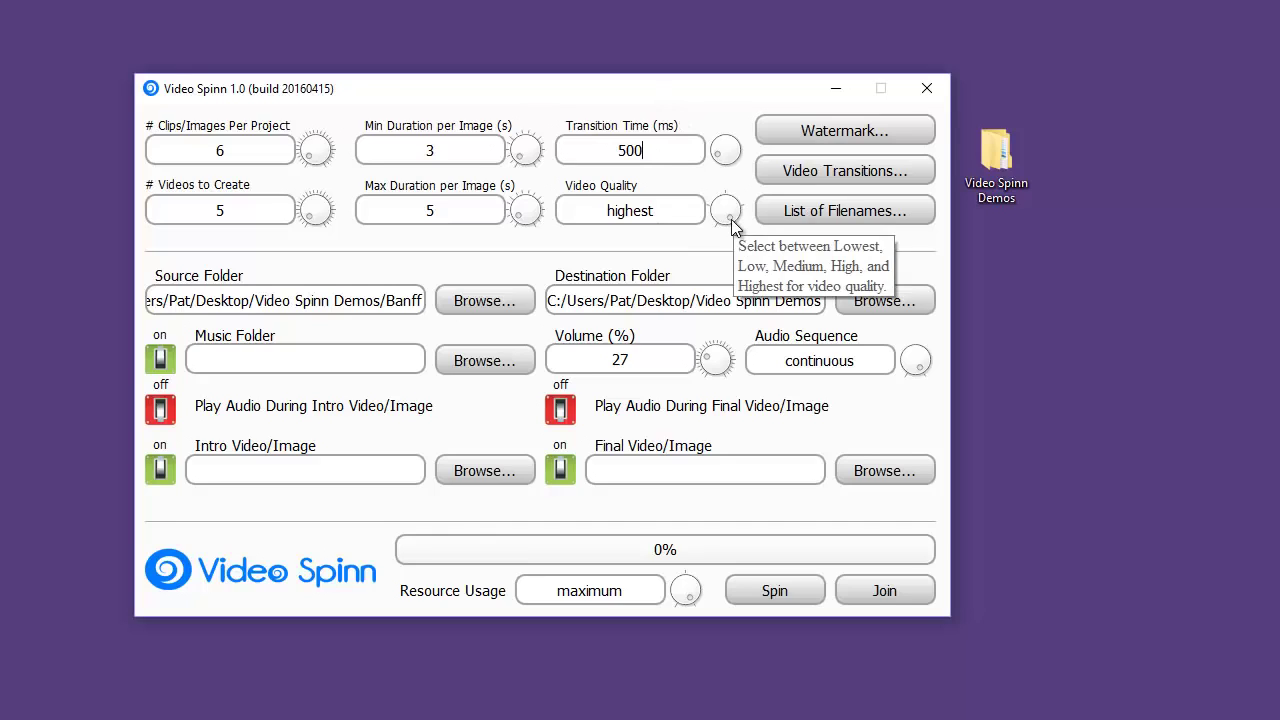
{"action": "left_click_drag", "start_coordinate": [731, 226], "coordinate": [737, 217]}
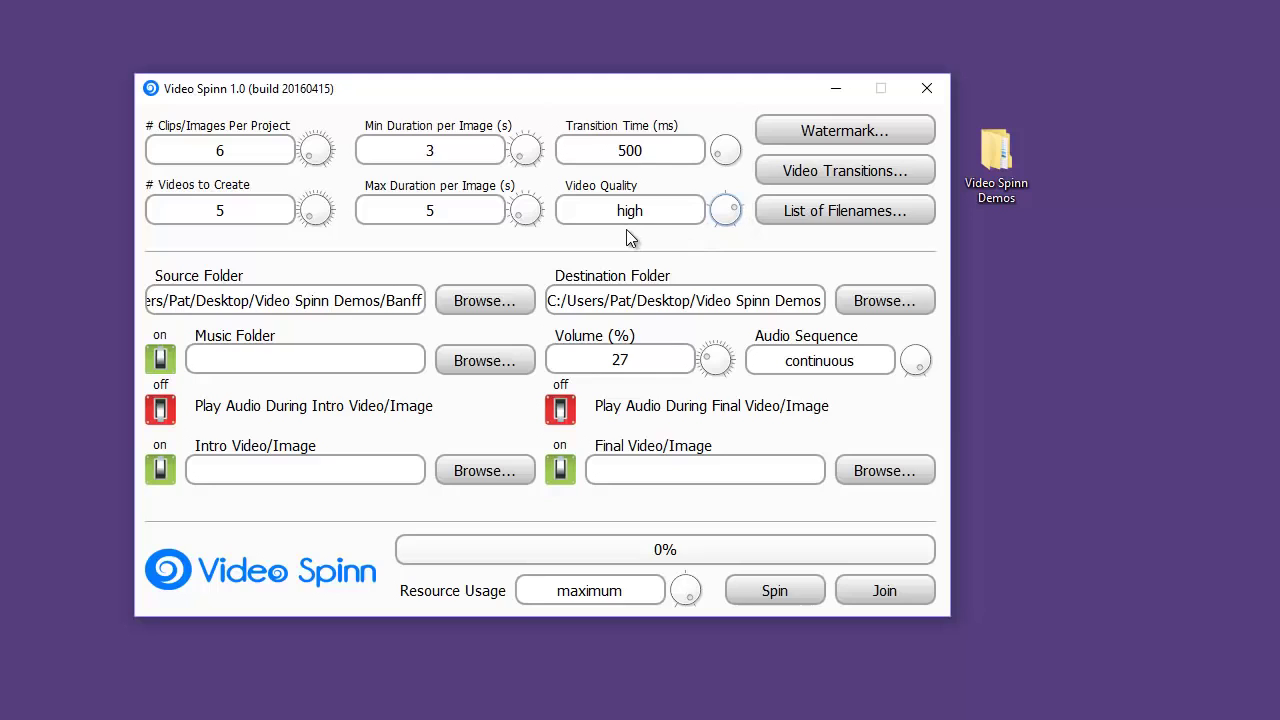
Enable a Watermarks/Banff.png watermark at top centre, 100% scale, hidden on intro and final slides.
{"action": "left_click", "coordinate": [873, 134]}
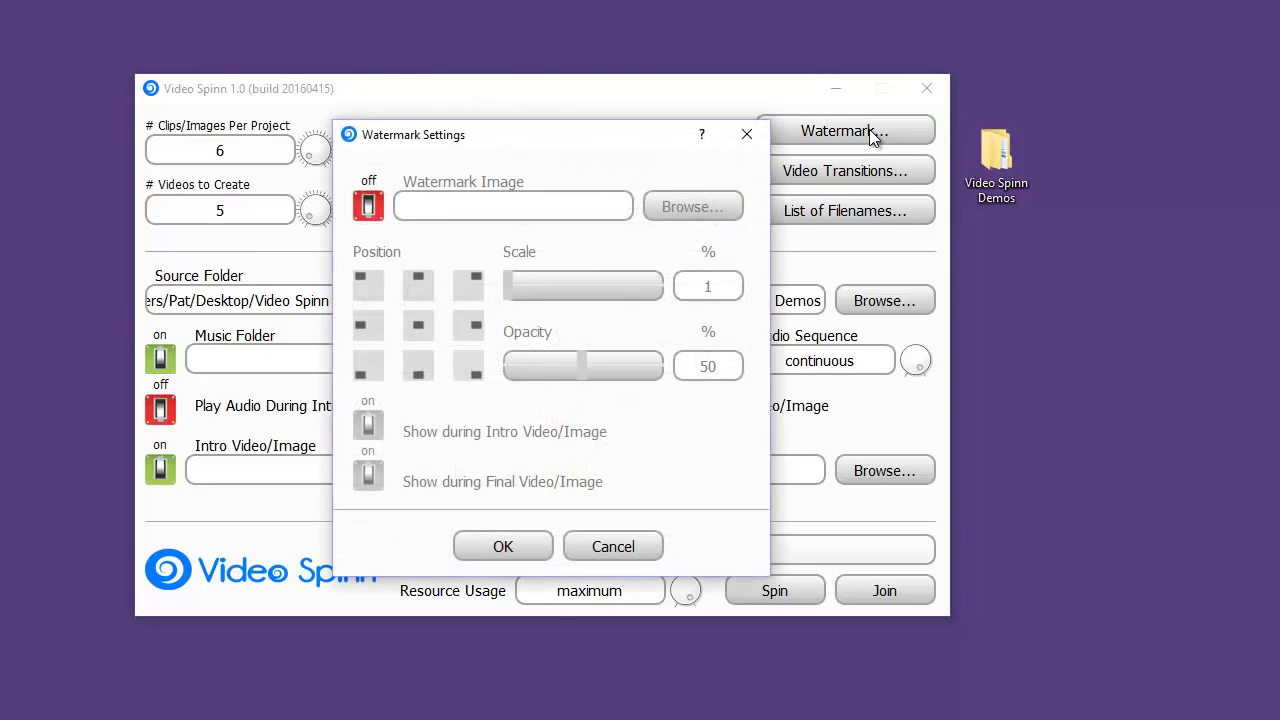
{"action": "left_click", "coordinate": [369, 206]}
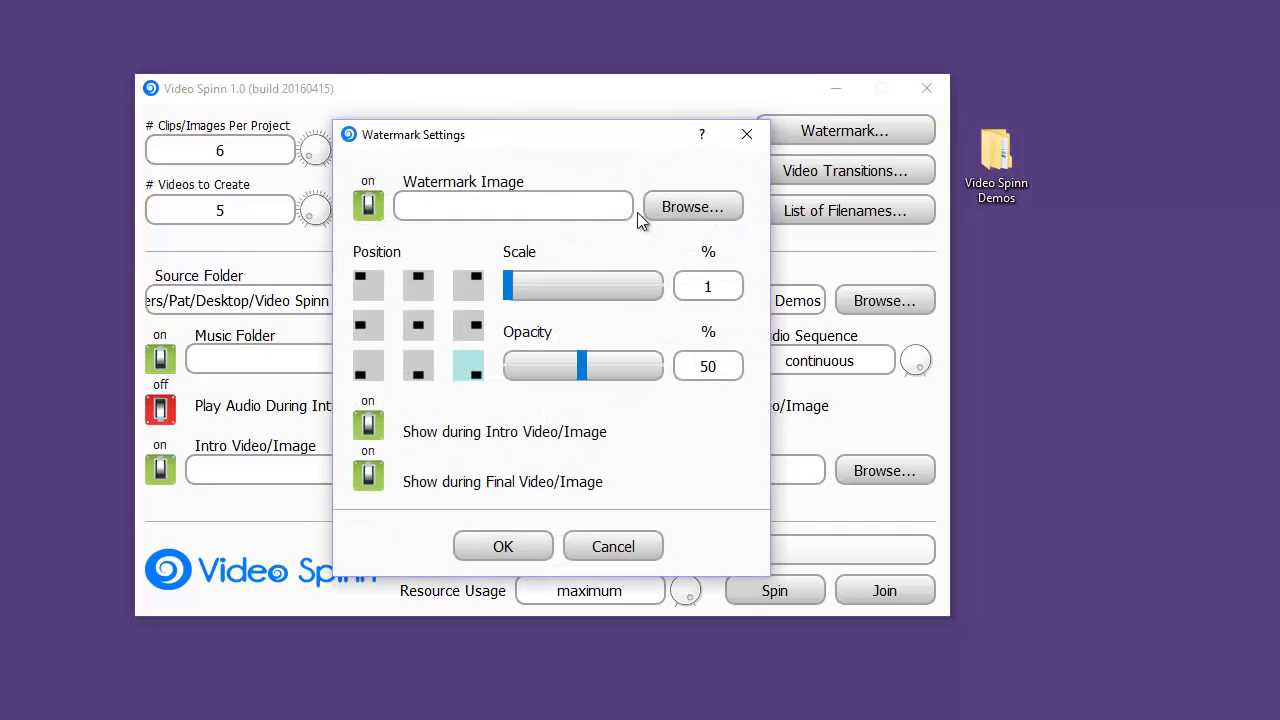
{"action": "left_click", "coordinate": [684, 207]}
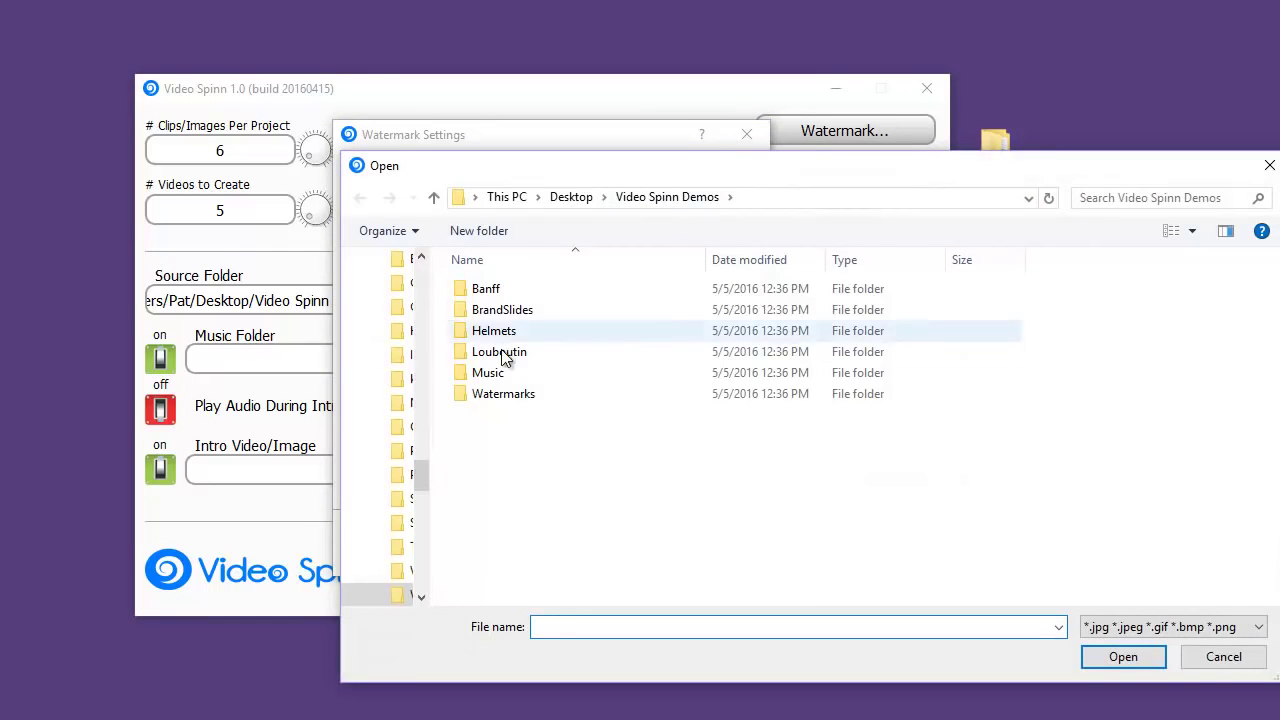
{"action": "double_click", "coordinate": [489, 395]}
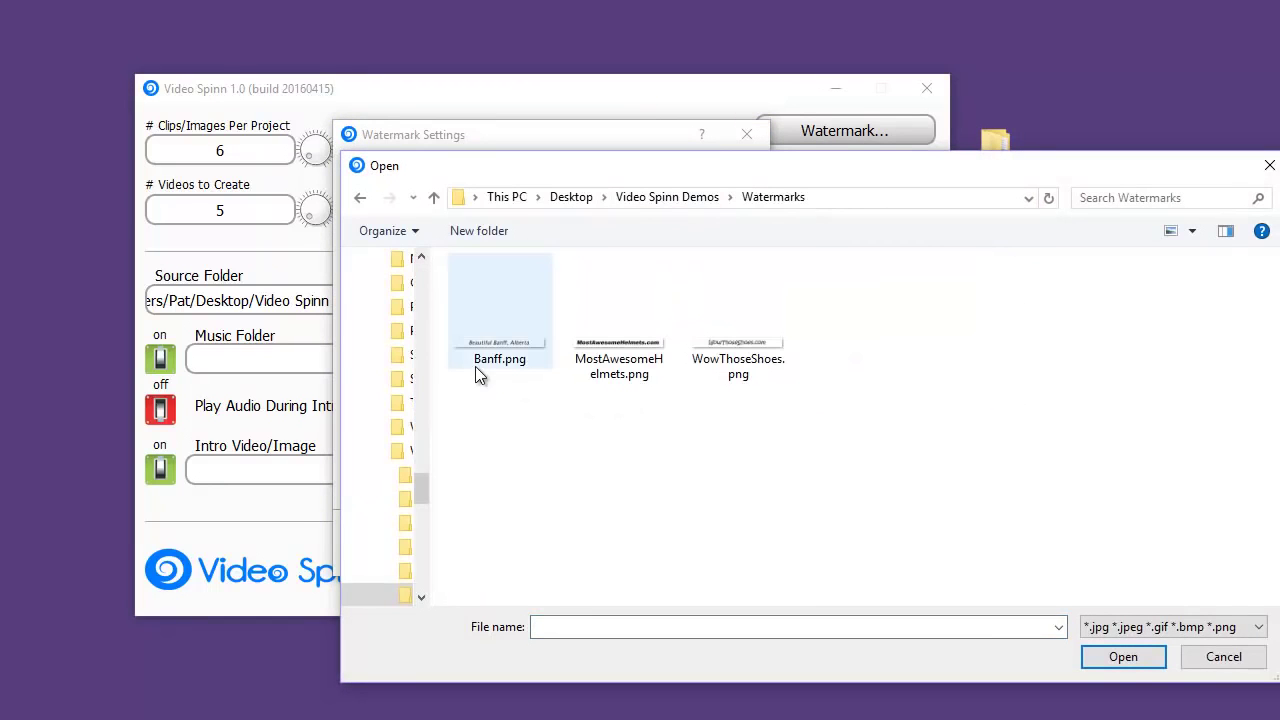
{"action": "double_click", "coordinate": [493, 341]}
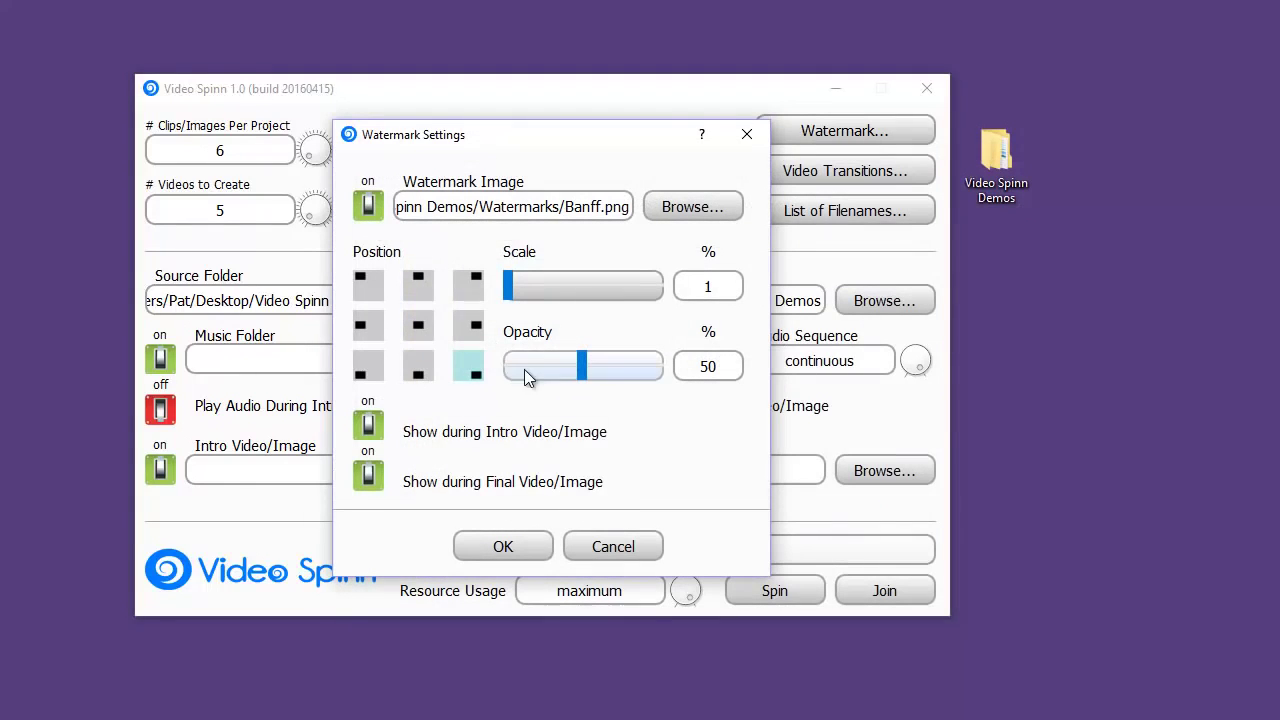
{"action": "left_click", "coordinate": [419, 289]}
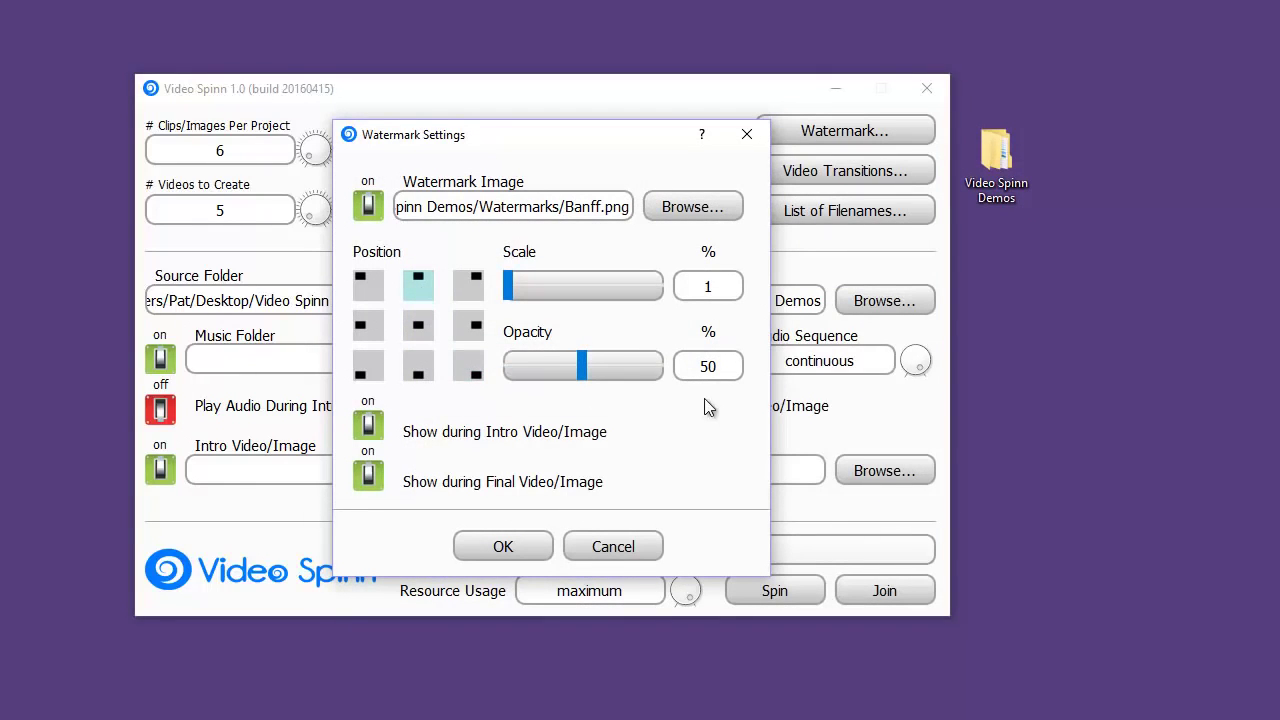
{"action": "left_click_drag", "start_coordinate": [505, 288], "coordinate": [666, 288]}
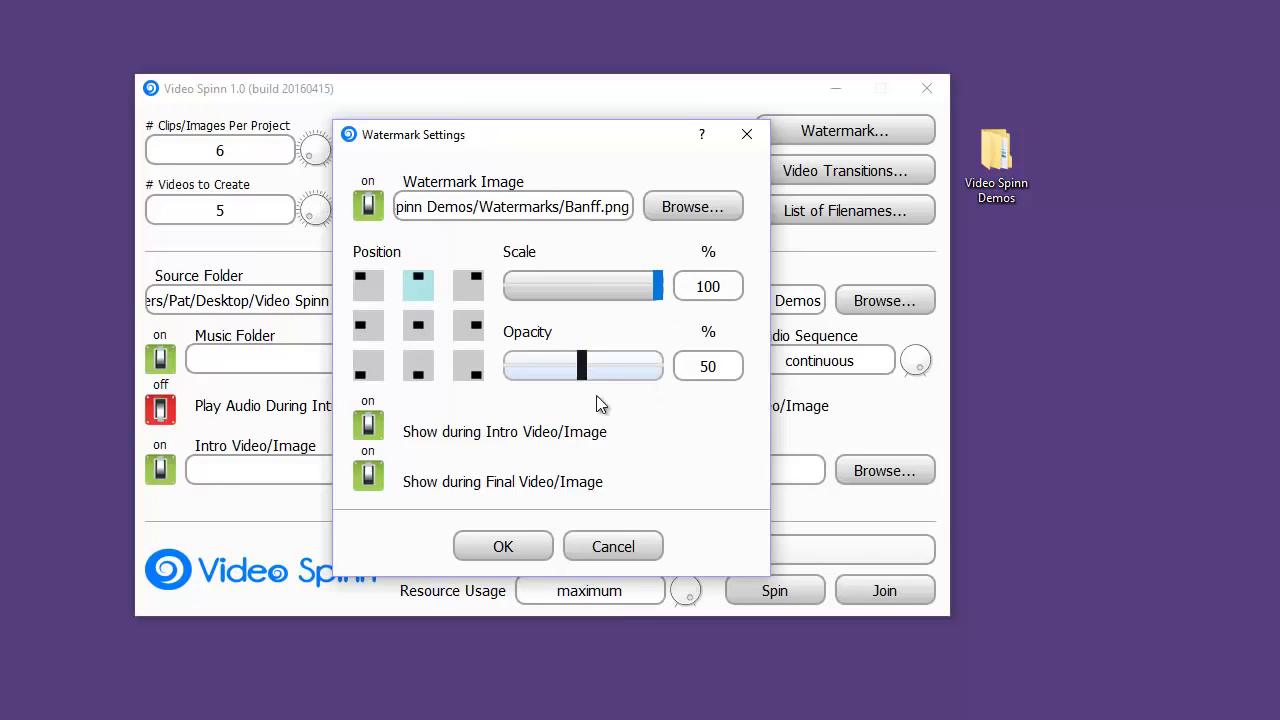
{"action": "left_click", "coordinate": [584, 372]}
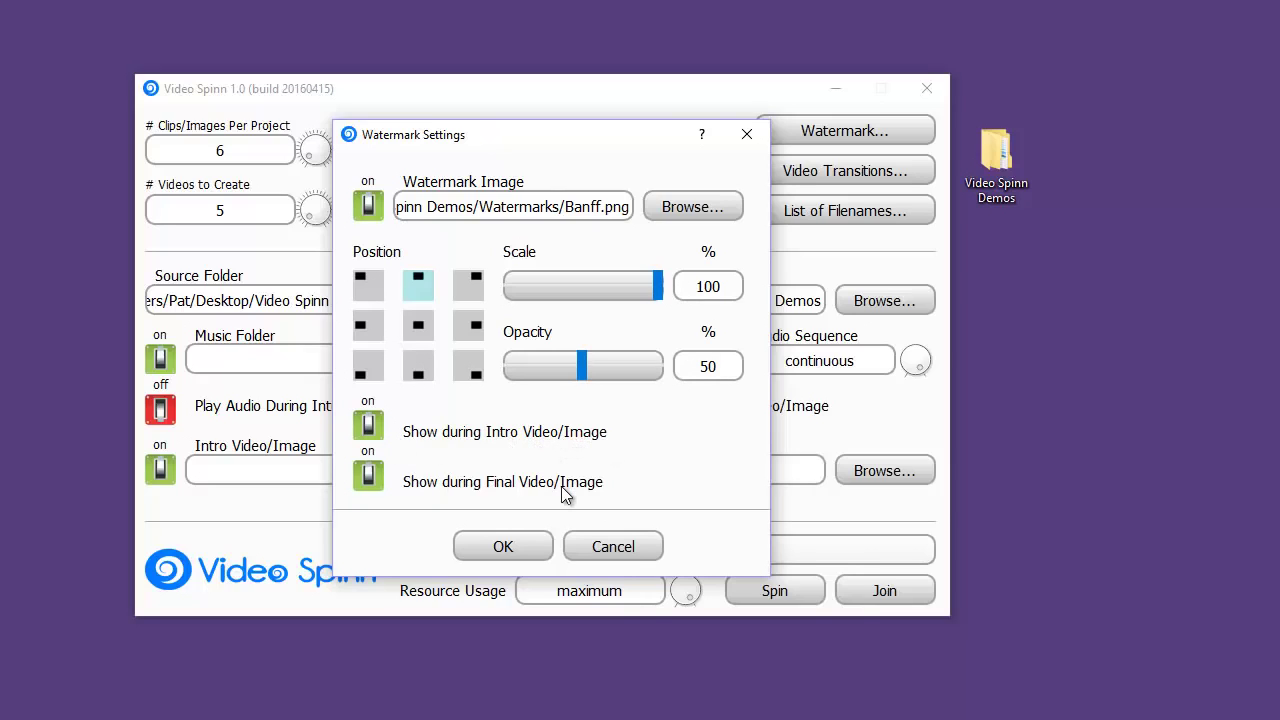
{"action": "left_click", "coordinate": [367, 428]}
{"action": "left_click", "coordinate": [368, 476]}
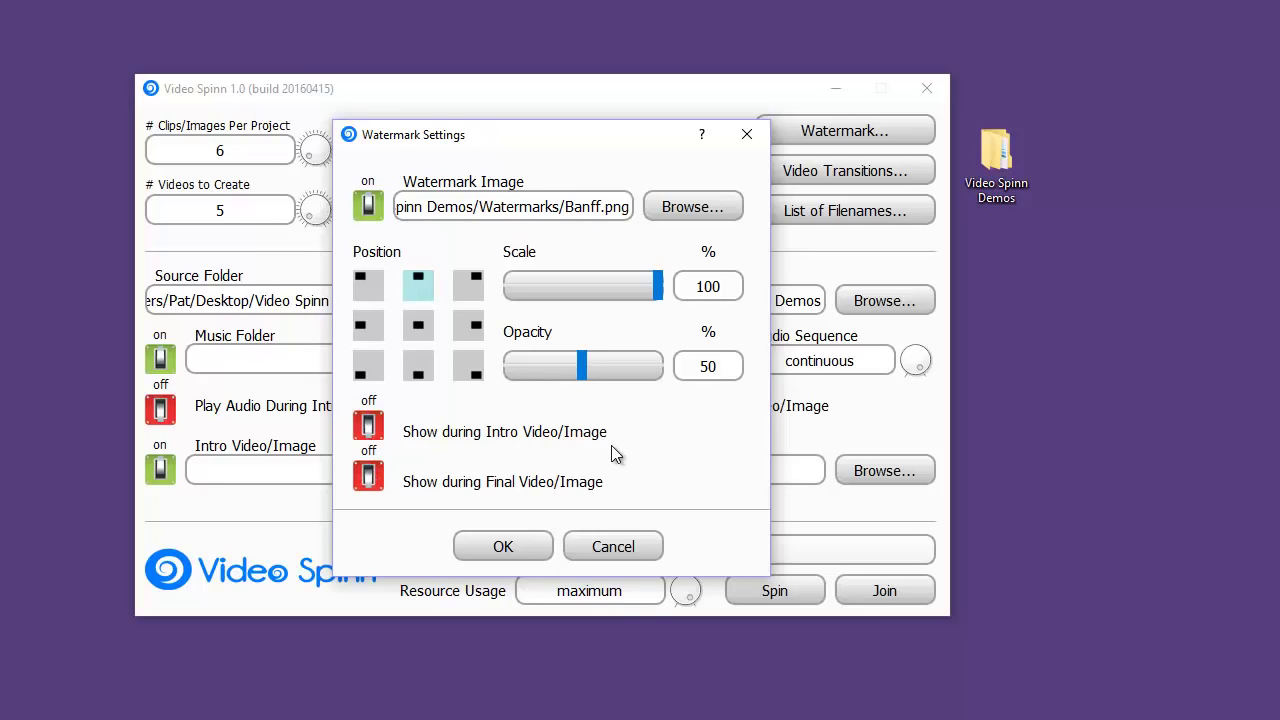
{"action": "left_click", "coordinate": [503, 548]}
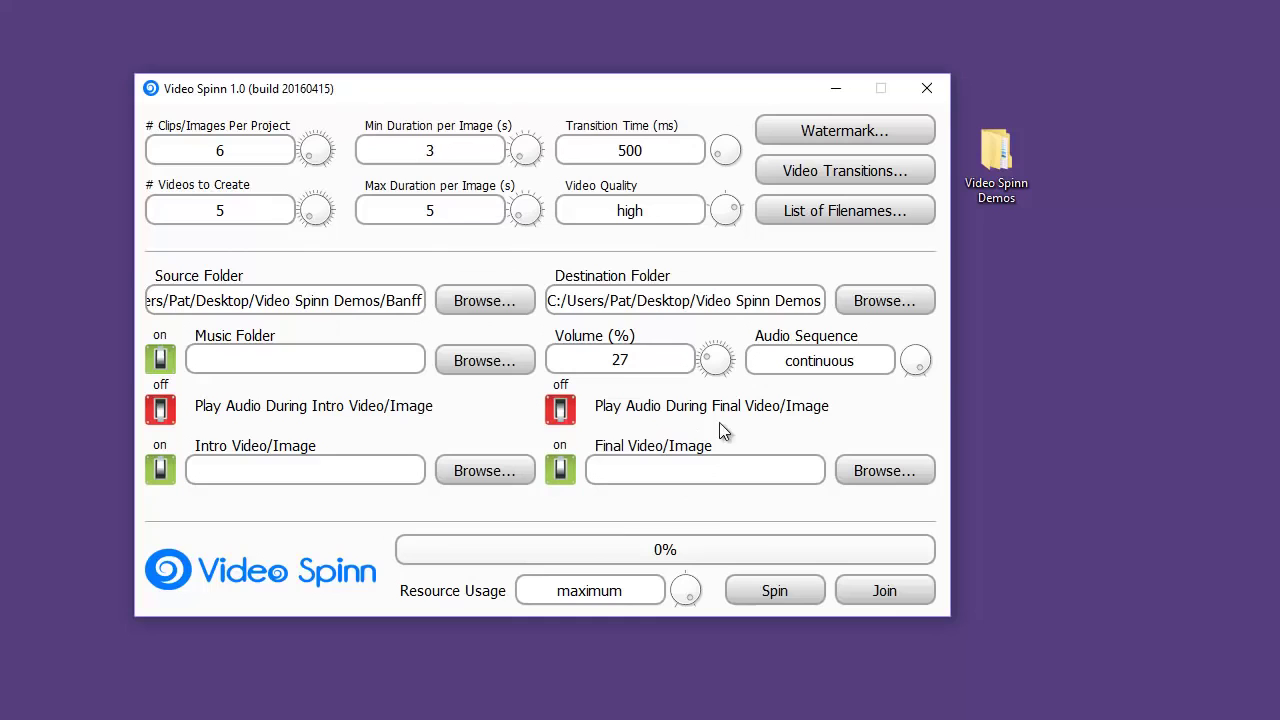
Use Video Spinn Demos/Music as the background music folder at 50% volume.
{"action": "left_click", "coordinate": [163, 362]}
{"action": "left_click", "coordinate": [160, 366]}
{"action": "left_click", "coordinate": [468, 362]}
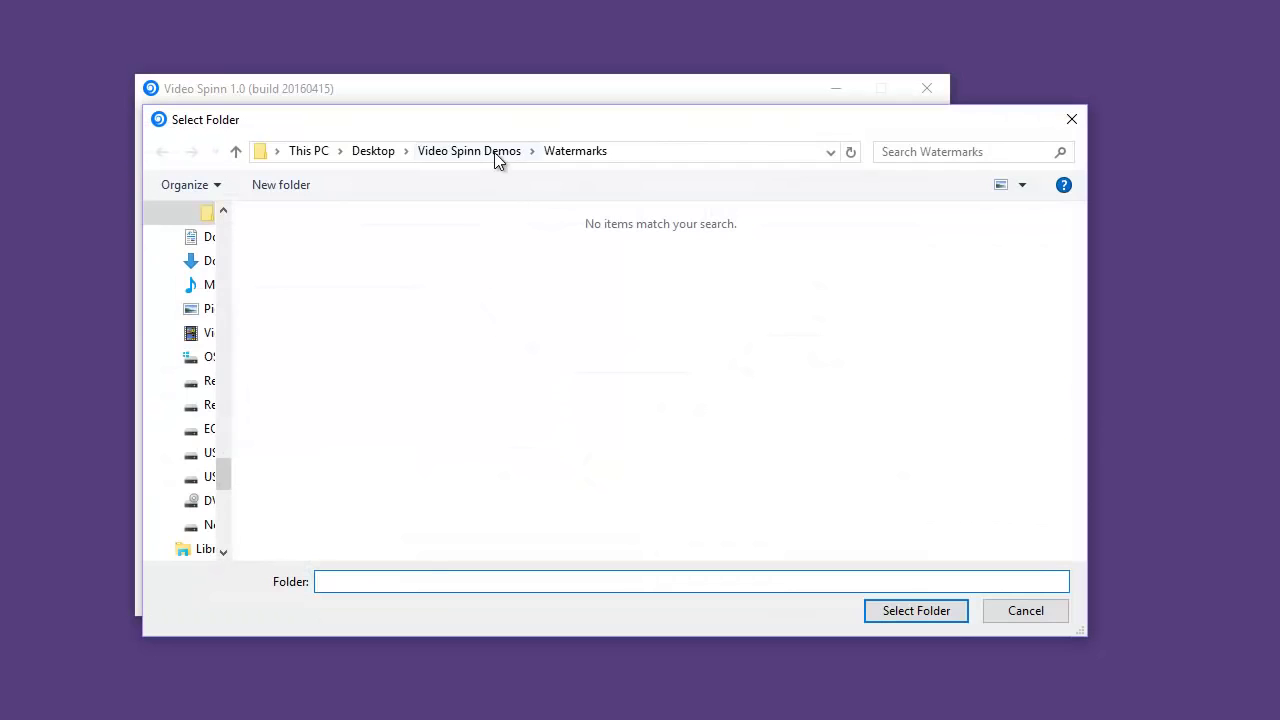
{"action": "left_click", "coordinate": [494, 152]}
{"action": "double_click", "coordinate": [306, 330]}
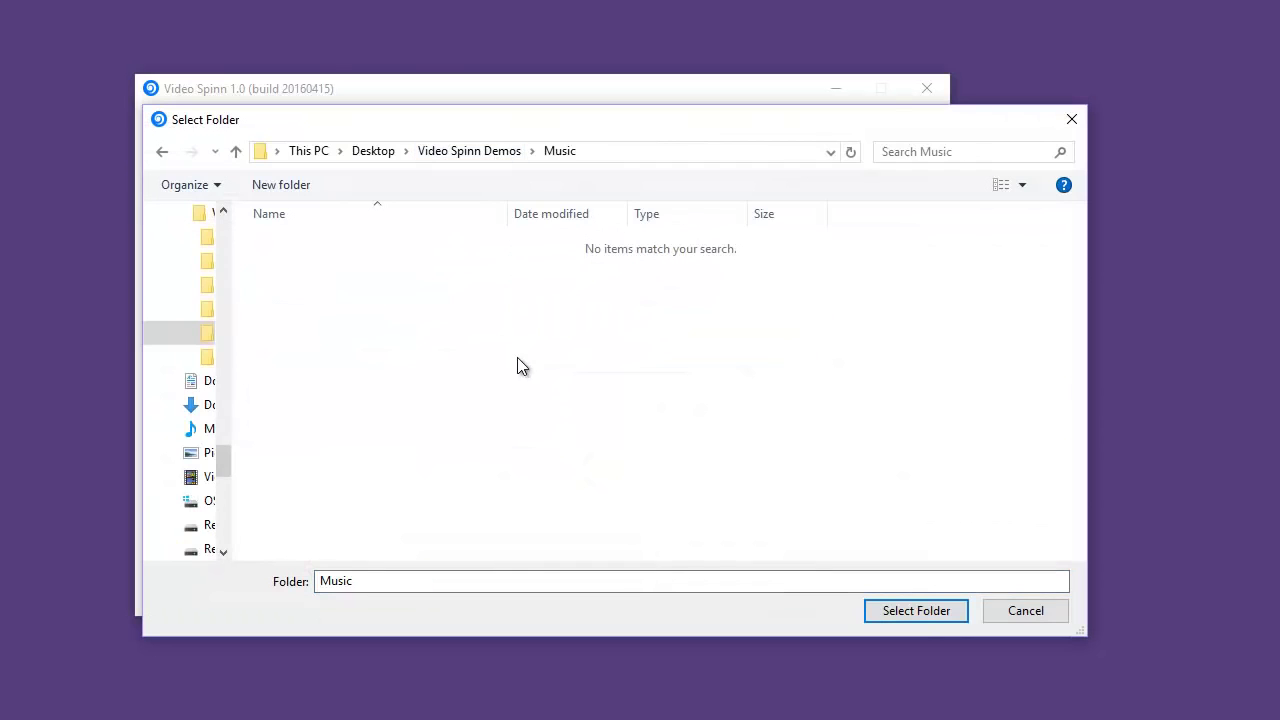
{"action": "left_click", "coordinate": [918, 609]}
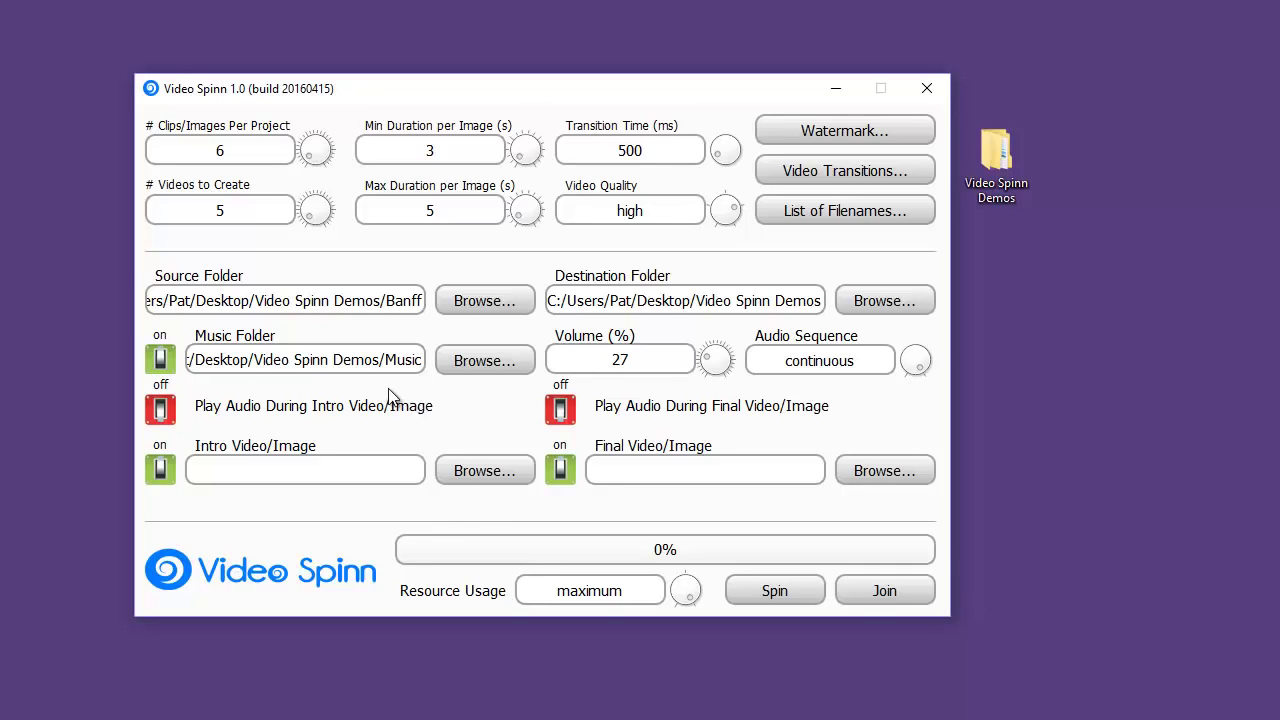
{"action": "left_click_drag", "start_coordinate": [677, 363], "coordinate": [545, 360]}
{"action": "type", "text": "50"}
Play music in random order and turn on audio during intro and final images.
{"action": "left_click", "coordinate": [922, 360]}
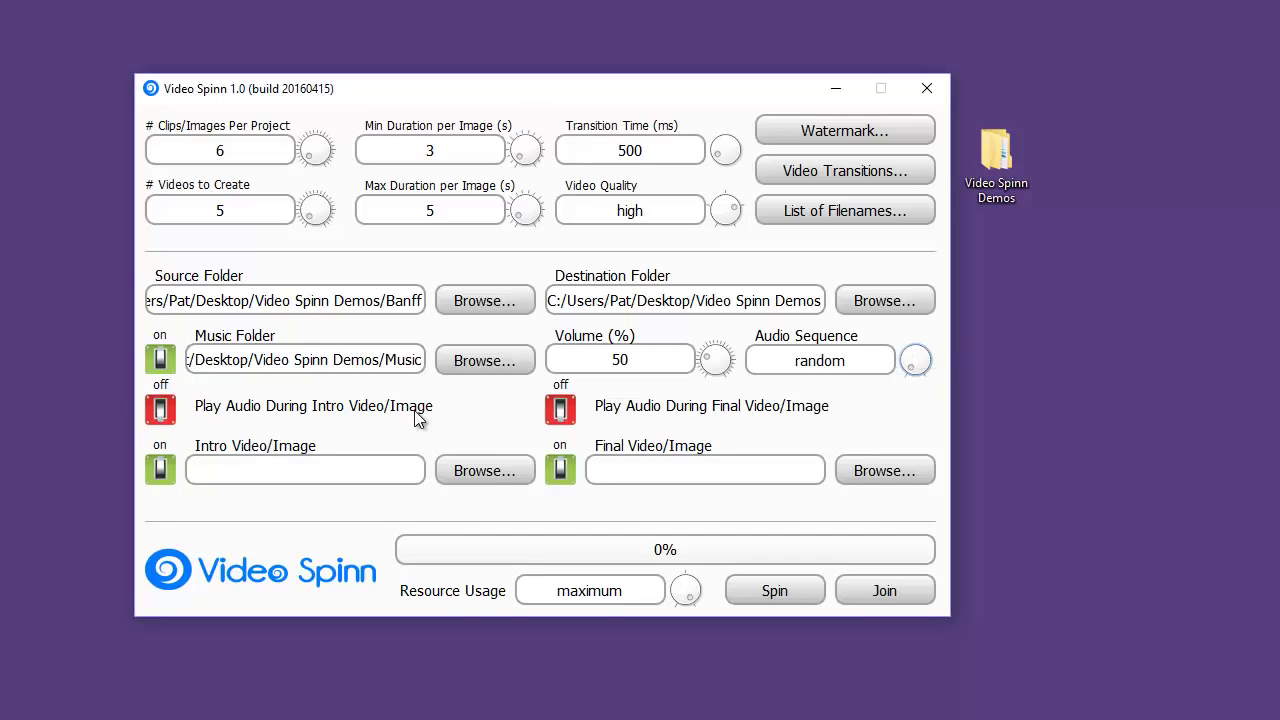
{"action": "left_click", "coordinate": [161, 413]}
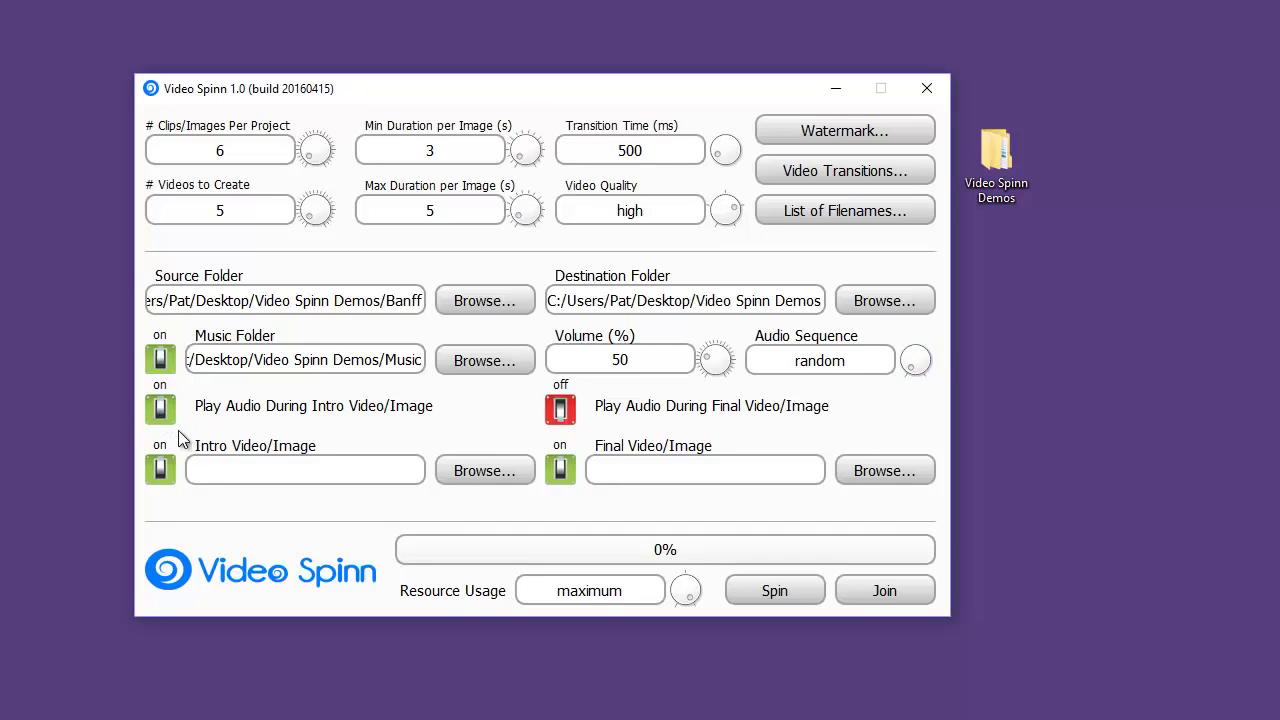
{"action": "left_click", "coordinate": [559, 412]}
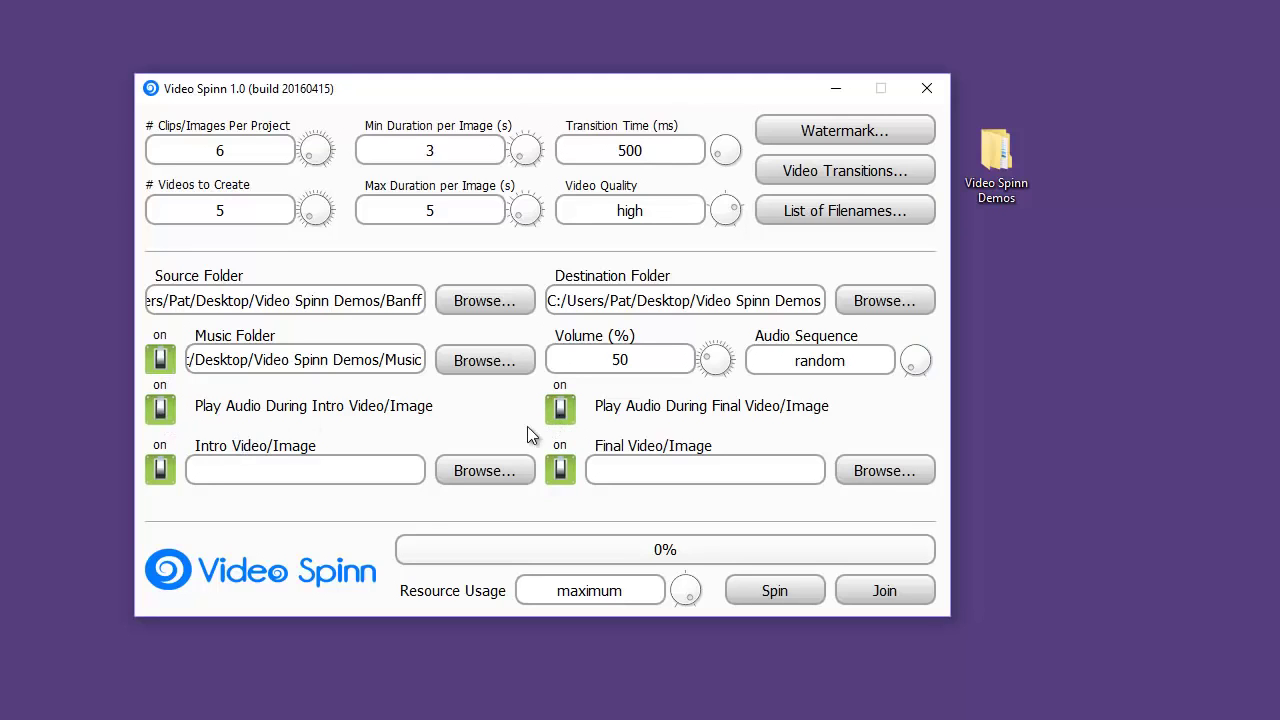
Set BrandSlides/Banff.jpg as both the intro and final image.
{"action": "left_click", "coordinate": [484, 475]}
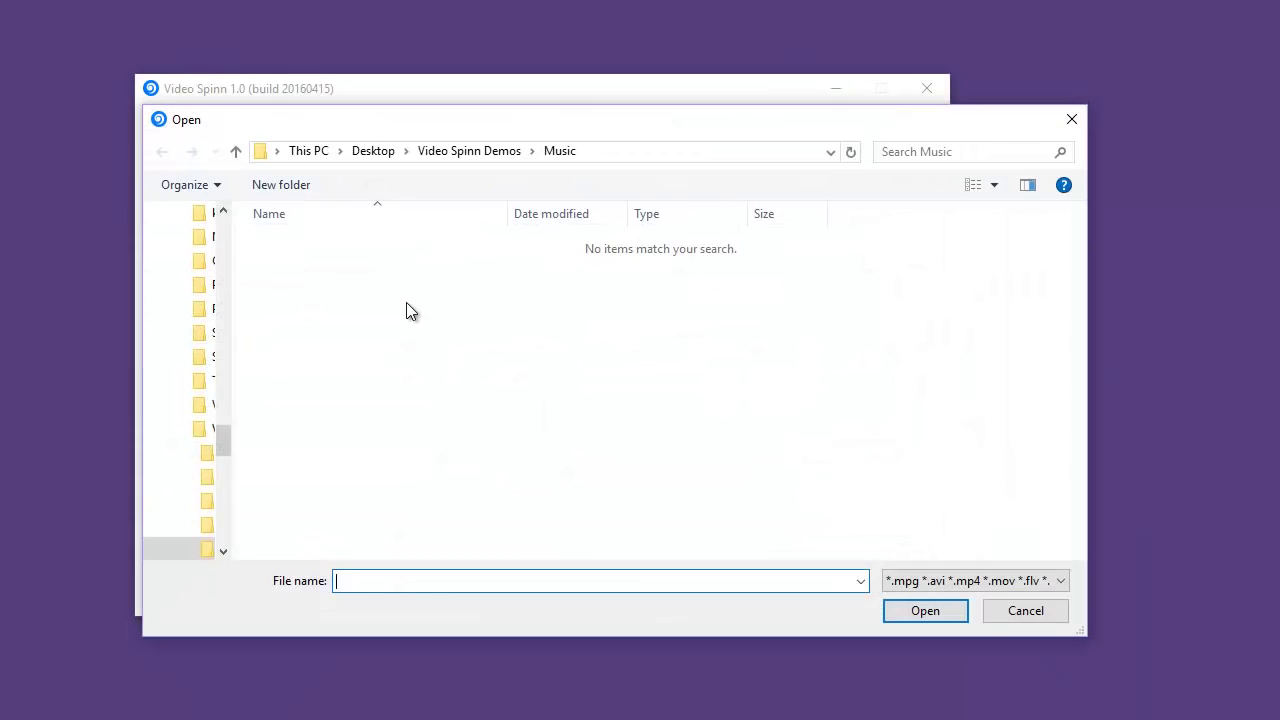
{"action": "left_click", "coordinate": [458, 152]}
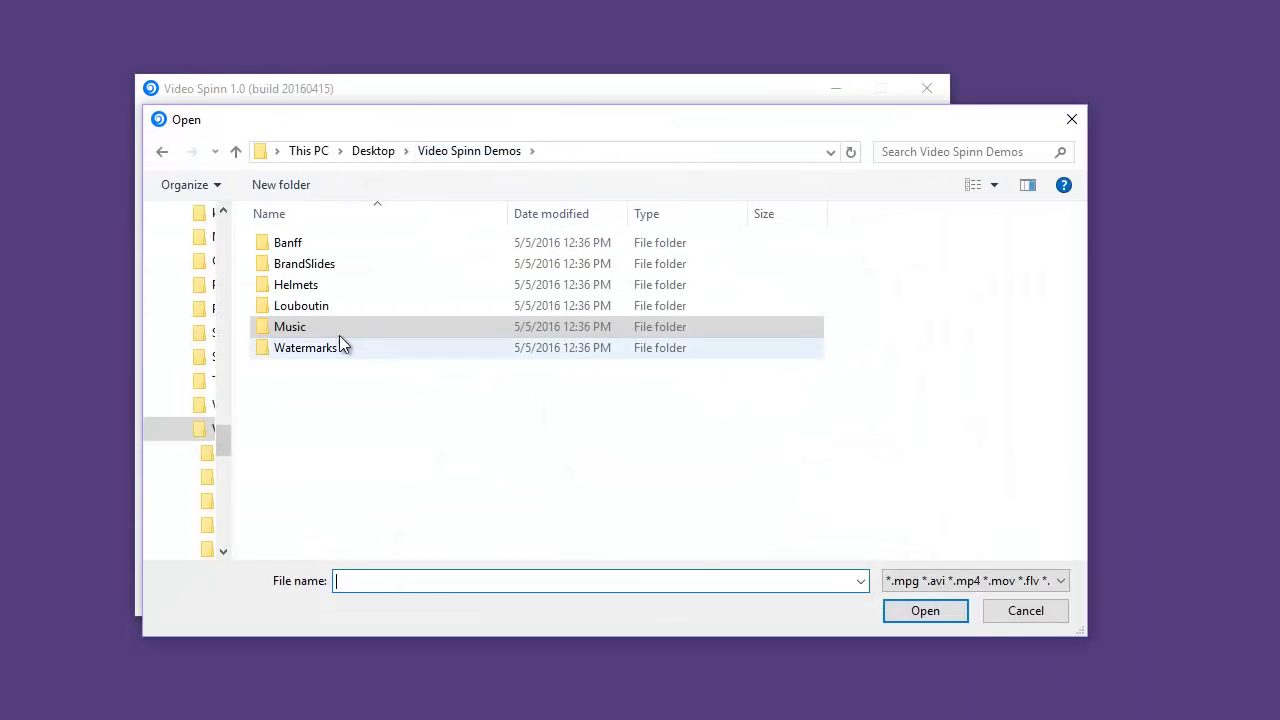
{"action": "double_click", "coordinate": [331, 263]}
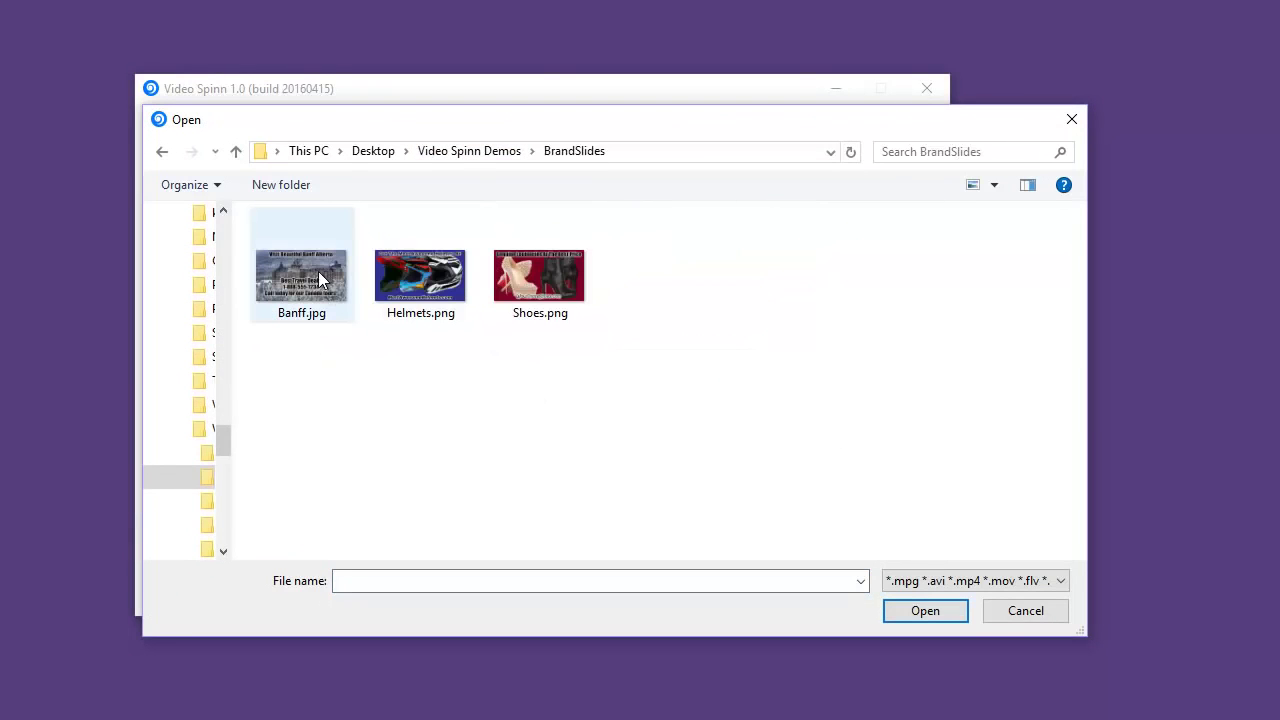
{"action": "left_click", "coordinate": [304, 283]}
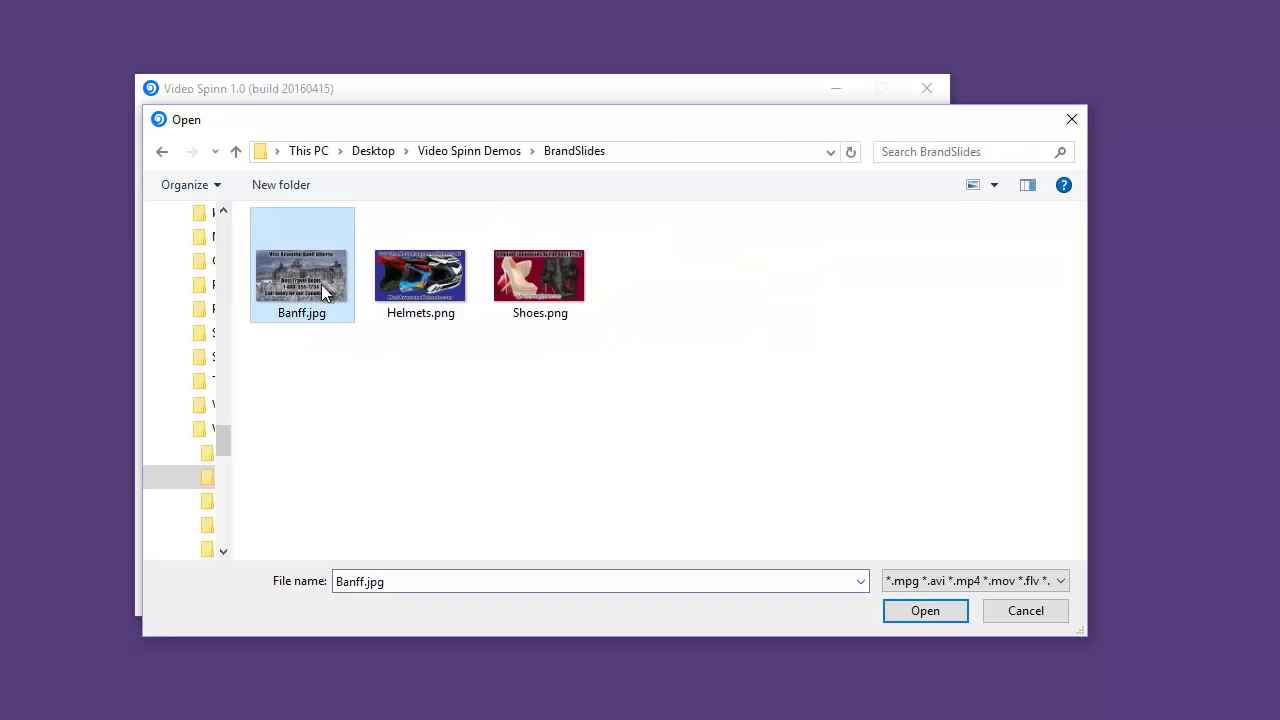
{"action": "double_click", "coordinate": [309, 281]}
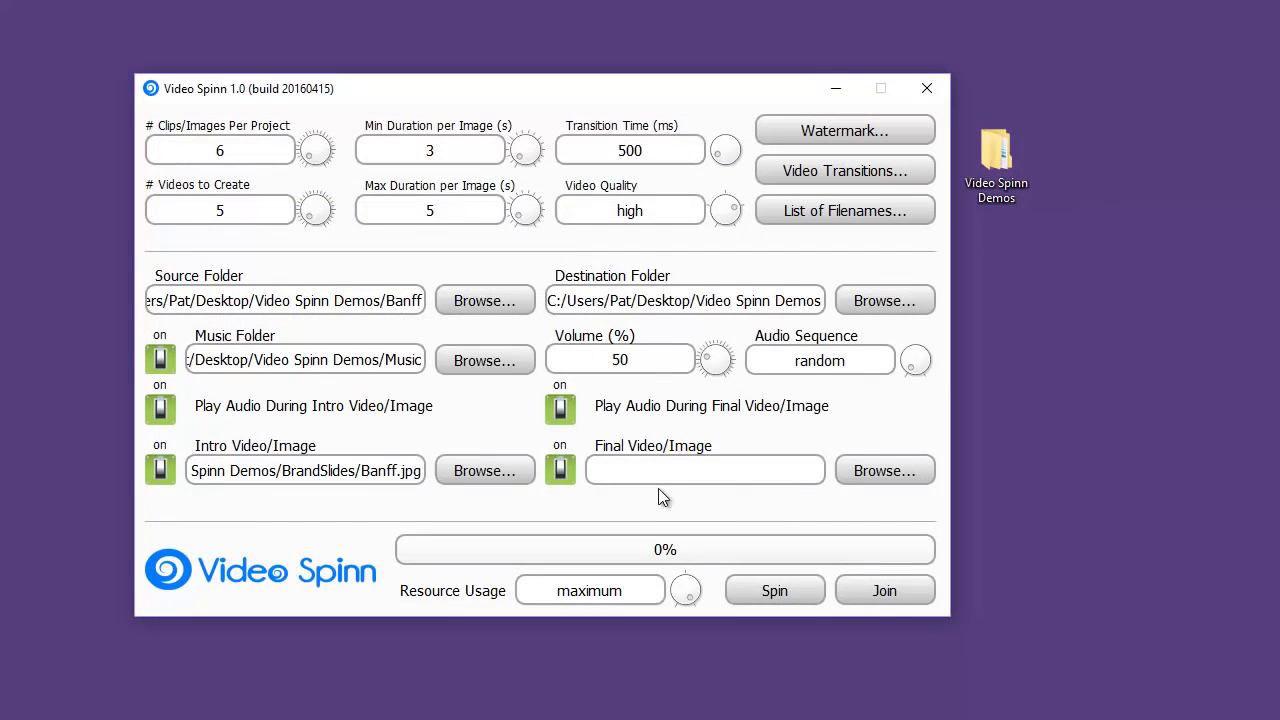
{"action": "left_click", "coordinate": [850, 471]}
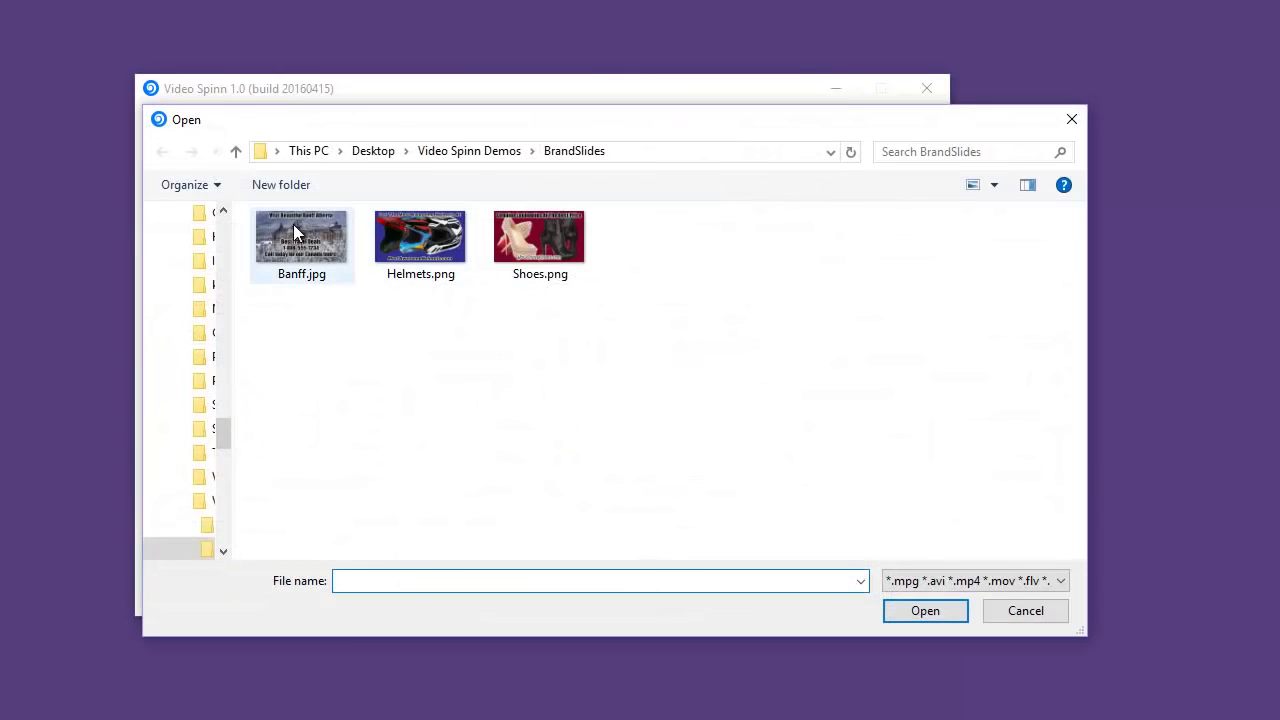
{"action": "double_click", "coordinate": [284, 225]}
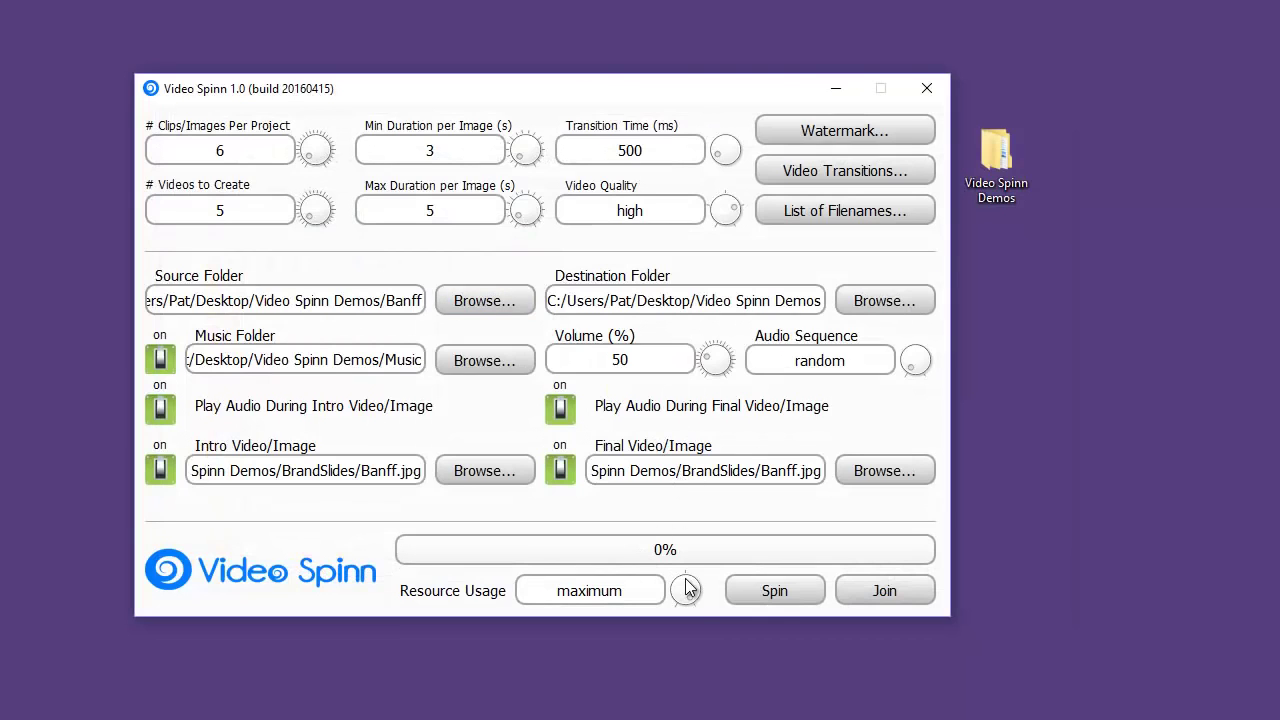
Enter the filenames Banff, Banff Alberta, Banff National Park, Canada Tours, Banff Hiking.
{"action": "left_click", "coordinate": [827, 210]}
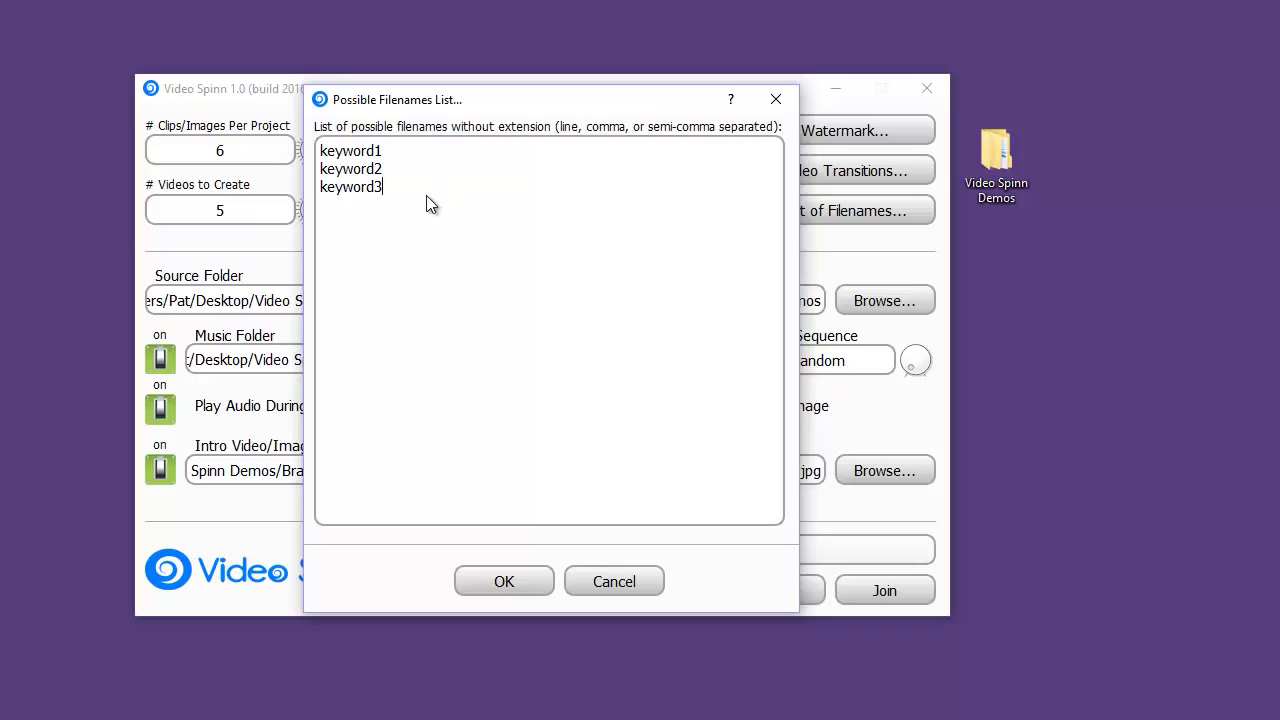
{"action": "left_click_drag", "start_coordinate": [426, 195], "coordinate": [319, 148]}
{"action": "type", "text": "B"}
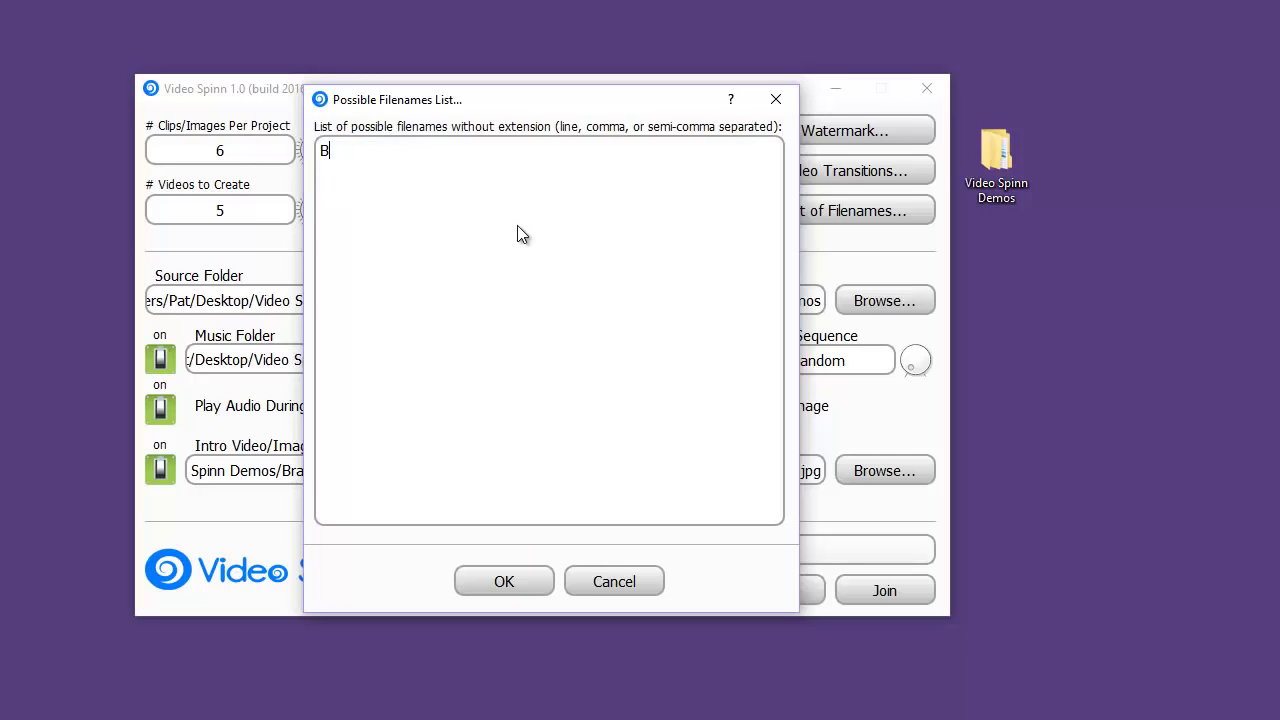
{"action": "type", "text": "anff Banff Albert"}
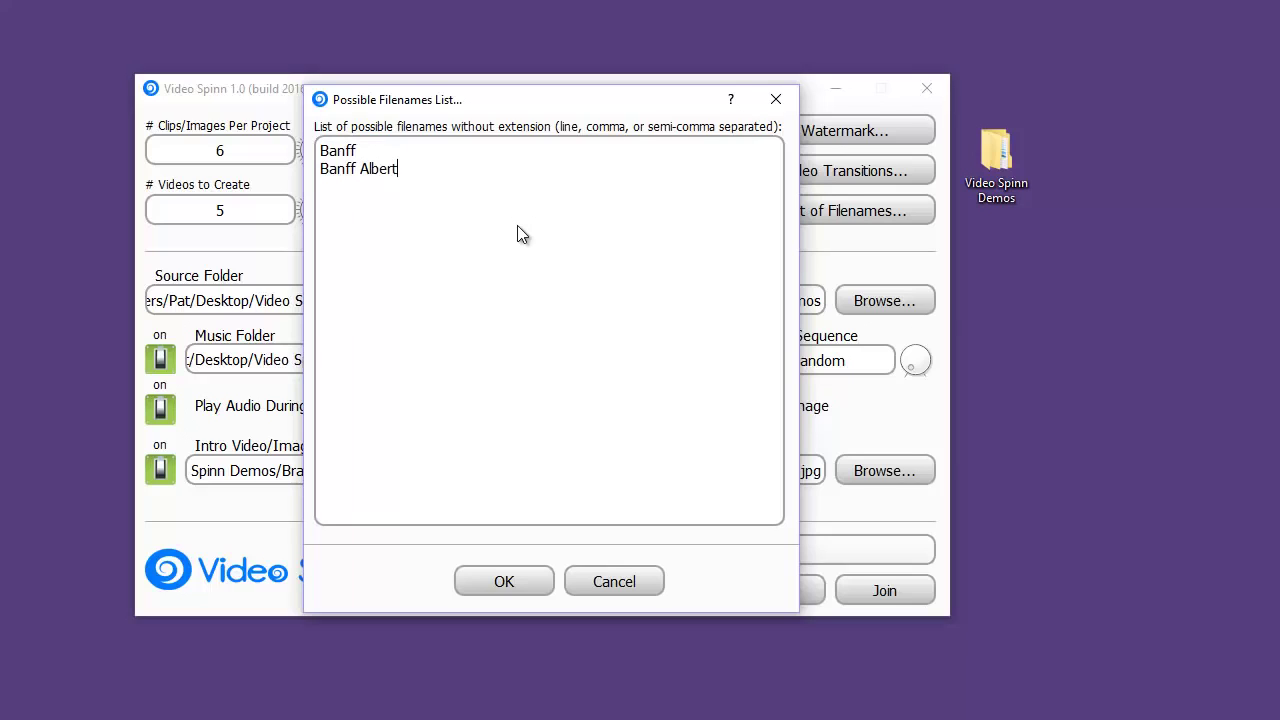
{"action": "type", "text": "a Banff National Park"}
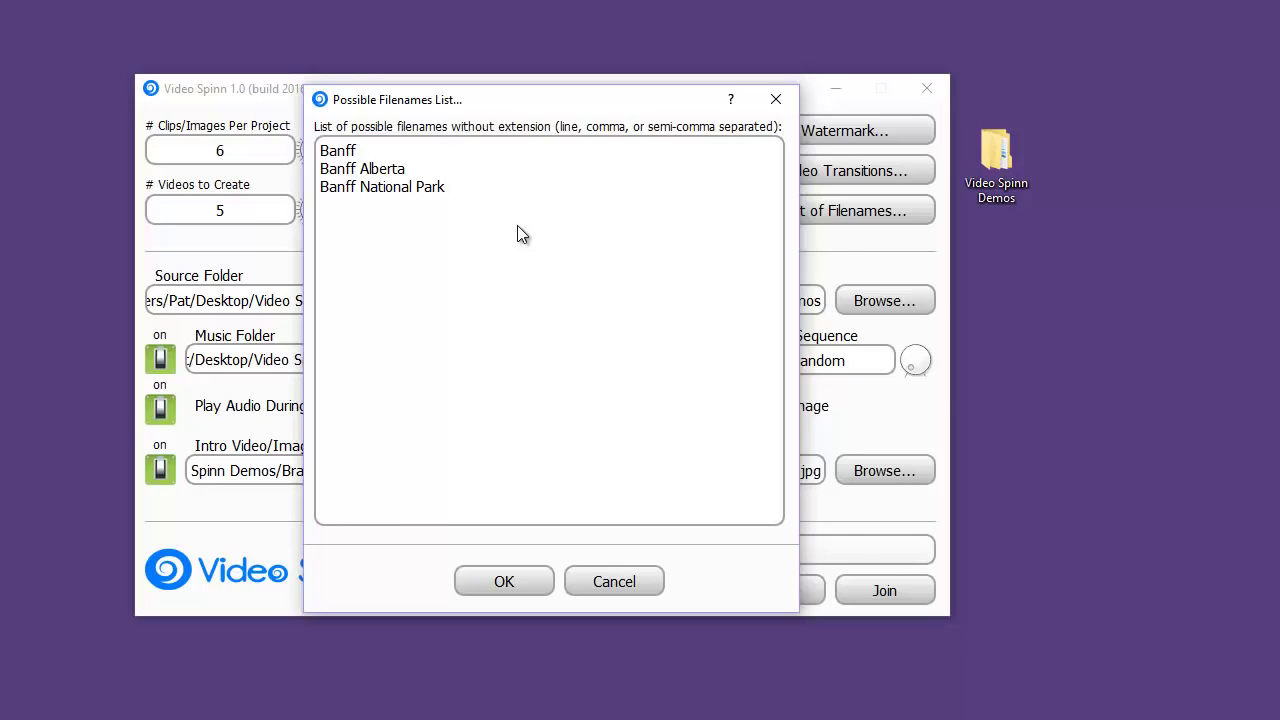
{"action": "key", "text": "Return"}
{"action": "type", "text": "Canada "}
{"action": "type", "text": "Tours "}
{"action": "type", "text": "Banff Hiking"}
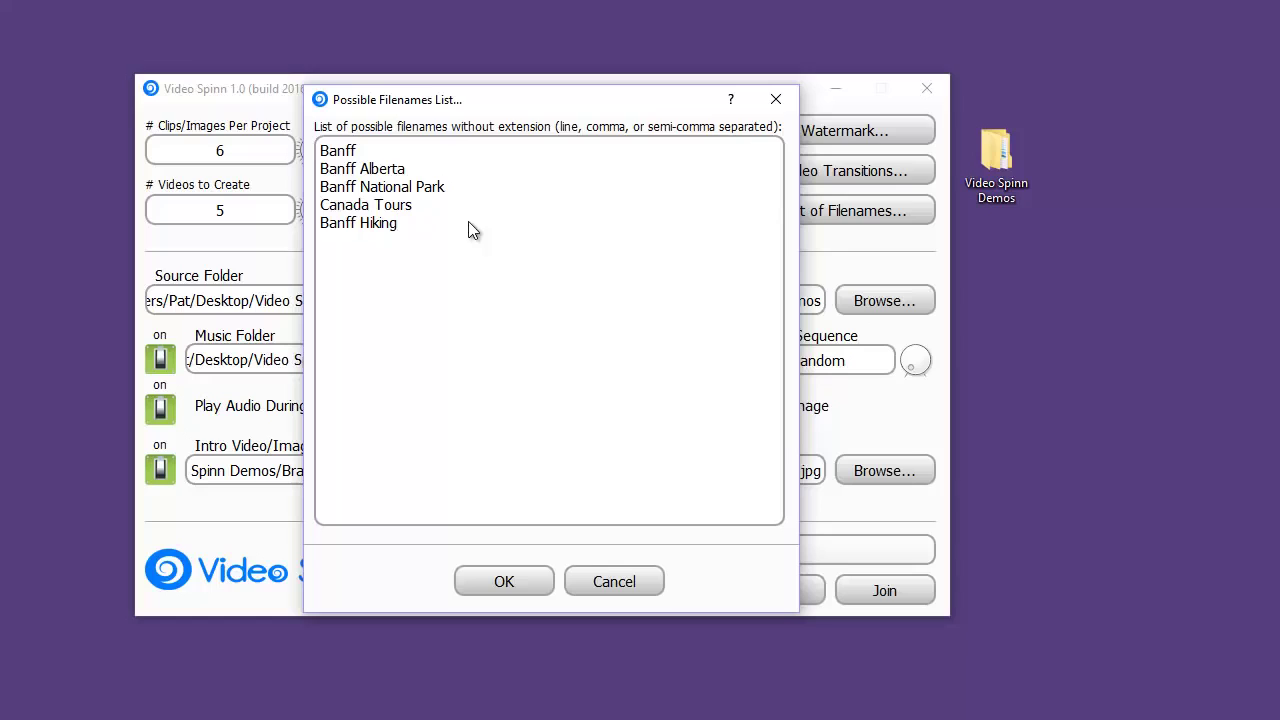
{"action": "left_click", "coordinate": [518, 586]}
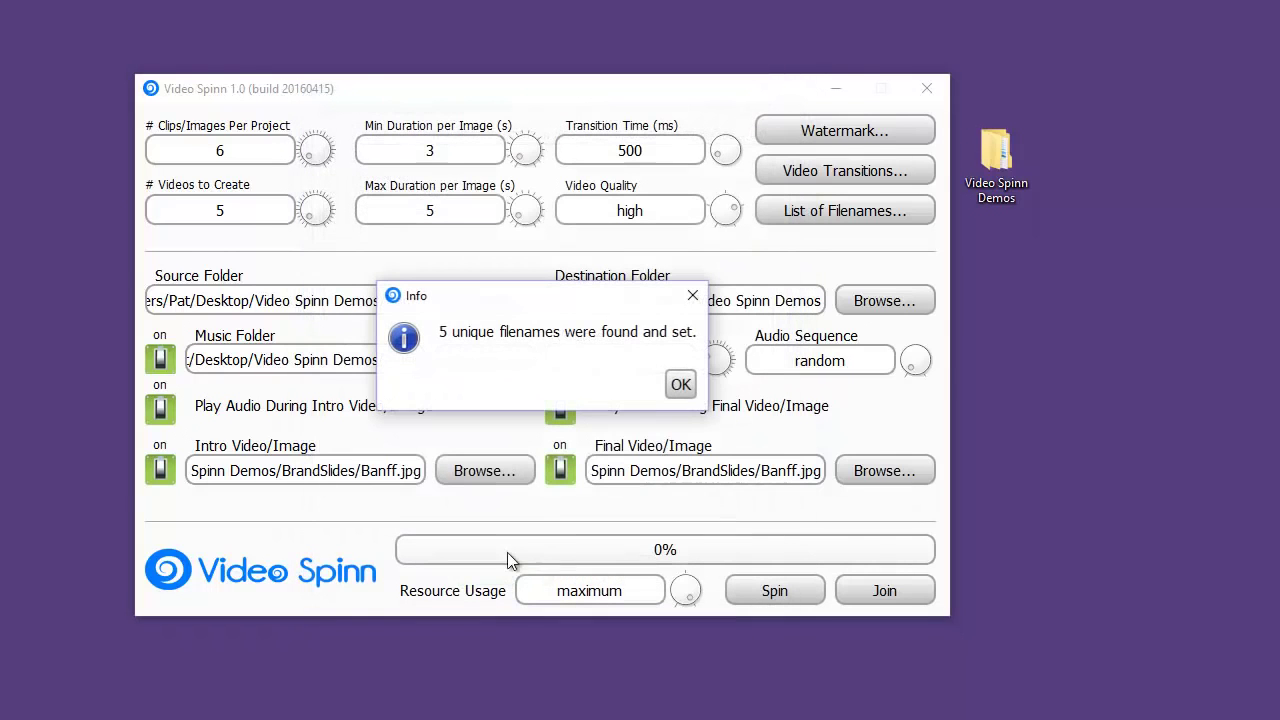
Set resource usage to high and place the browser onscreen timer beside Video Spinn.
{"action": "left_click", "coordinate": [680, 386]}
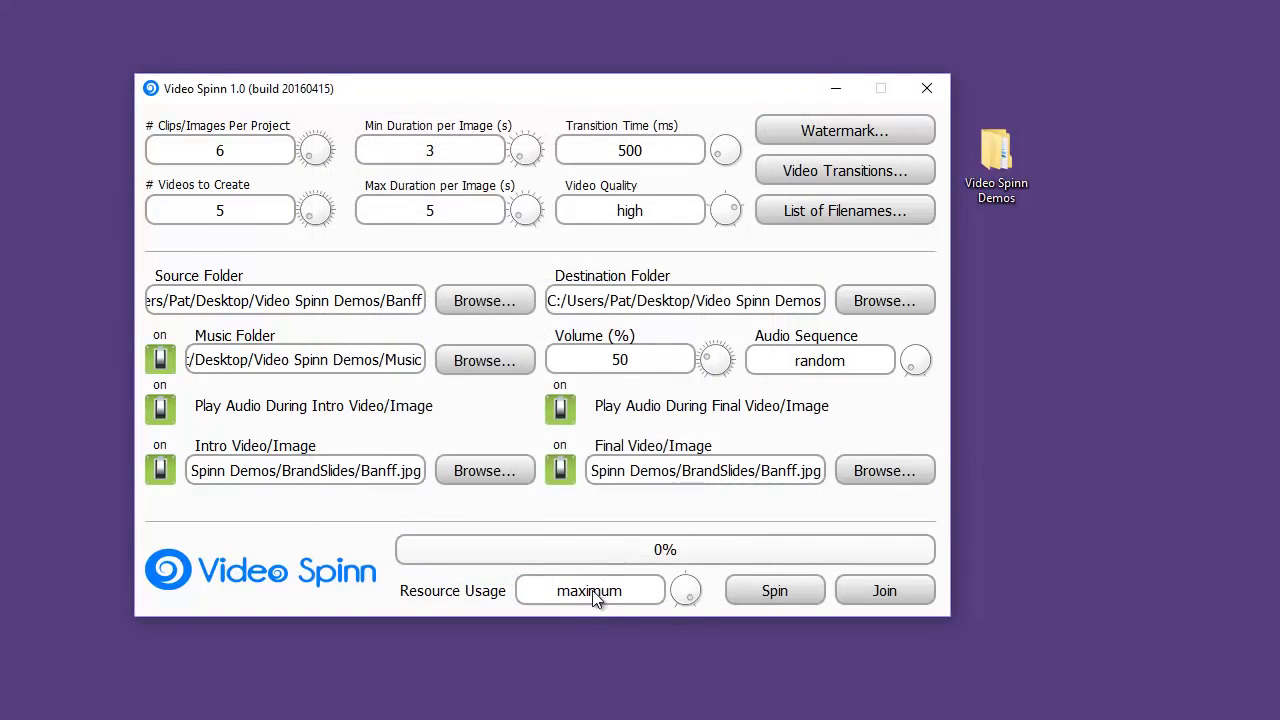
{"action": "left_click", "coordinate": [688, 592]}
{"action": "left_click_drag", "start_coordinate": [670, 569], "coordinate": [704, 584]}
{"action": "left_click_drag", "start_coordinate": [1275, 112], "coordinate": [1078, 88]}
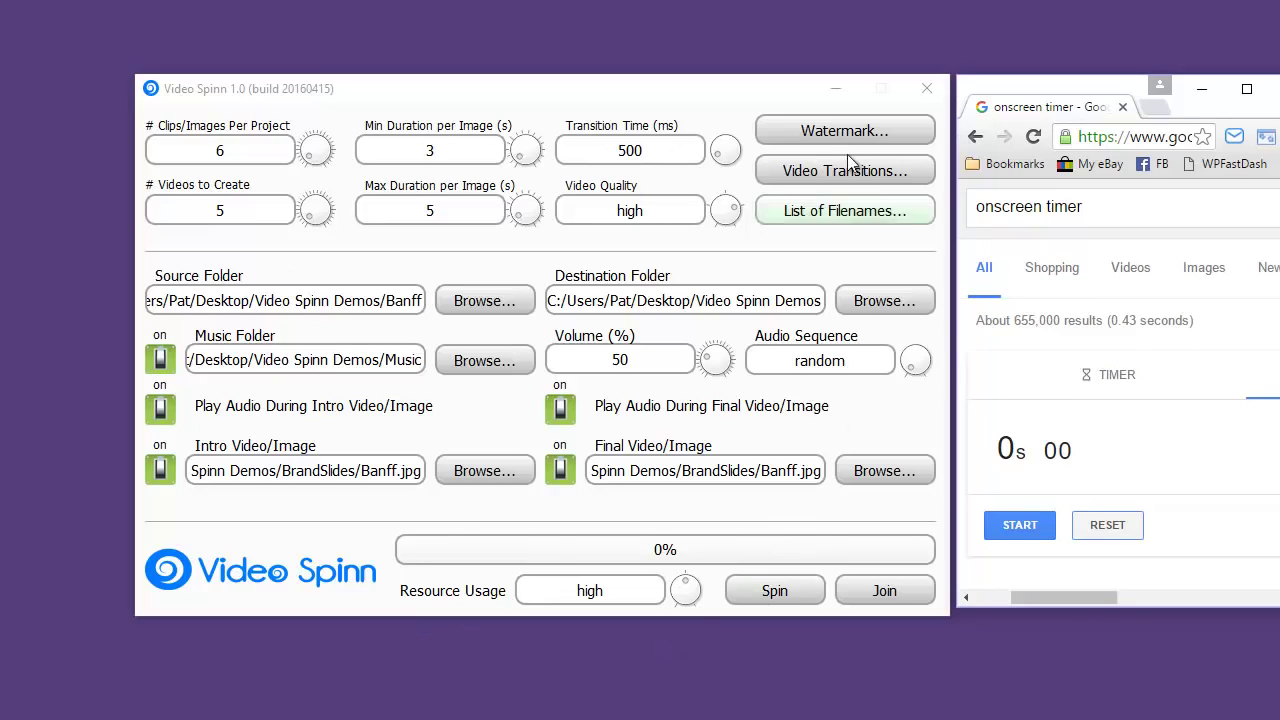
Spin the five Banff videos and time the render at about 2m 20s.
{"action": "left_click", "coordinate": [775, 590]}
{"action": "left_click", "coordinate": [1020, 525]}
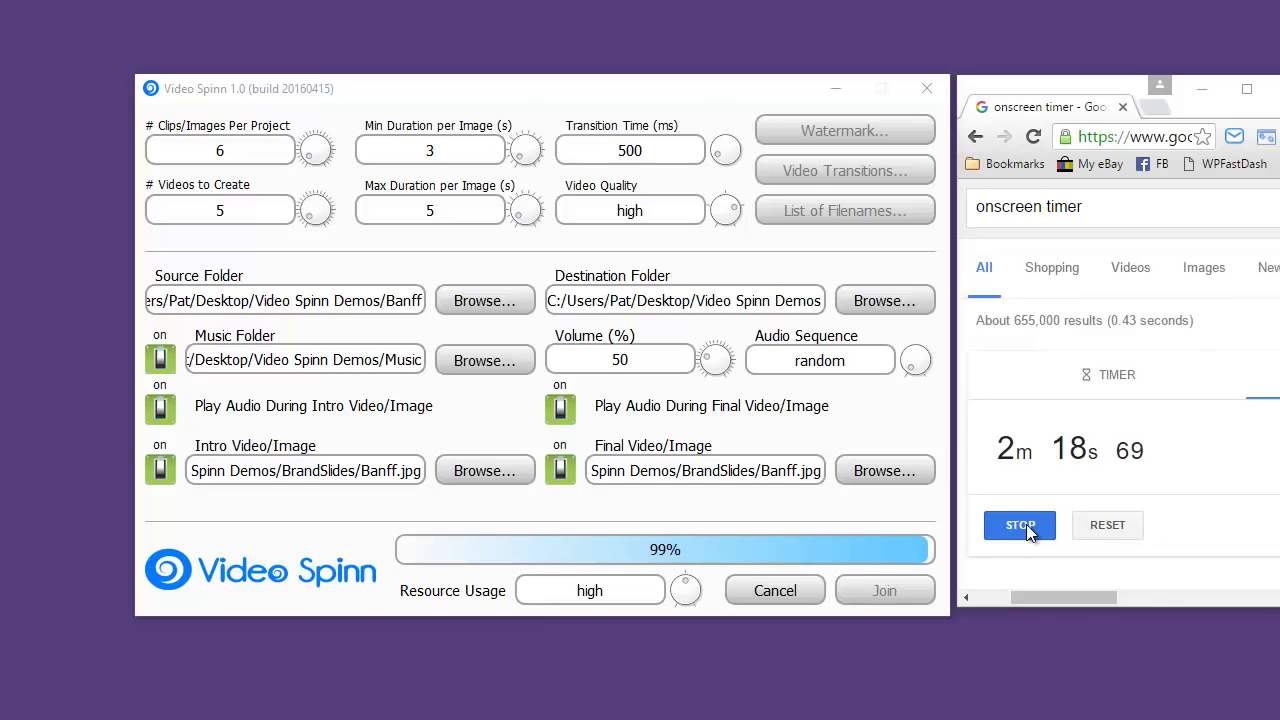
{"action": "left_click", "coordinate": [1020, 526]}
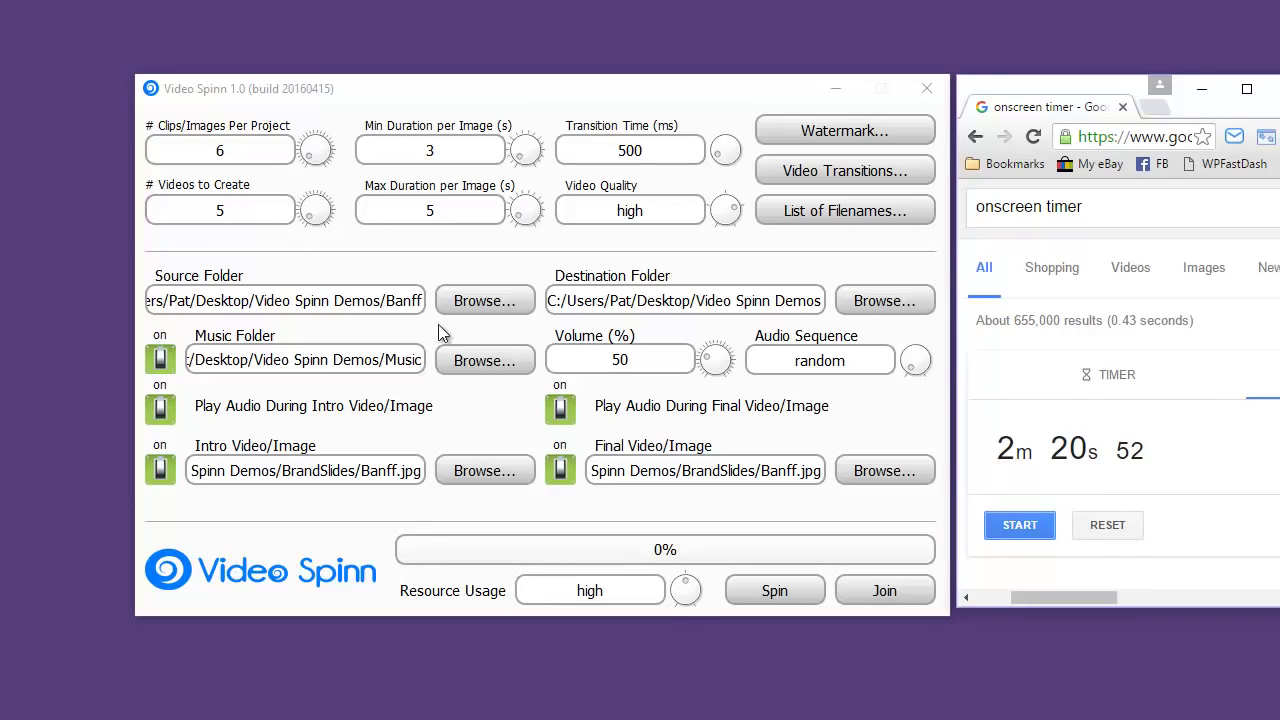
{"action": "left_click", "coordinate": [686, 591]}
{"action": "mouse_move", "coordinate": [686, 591]}
{"action": "left_mouse_down"}
{"action": "mouse_move", "coordinate": [704, 602]}
{"action": "mouse_move", "coordinate": [686, 591]}
{"action": "left_mouse_up"}
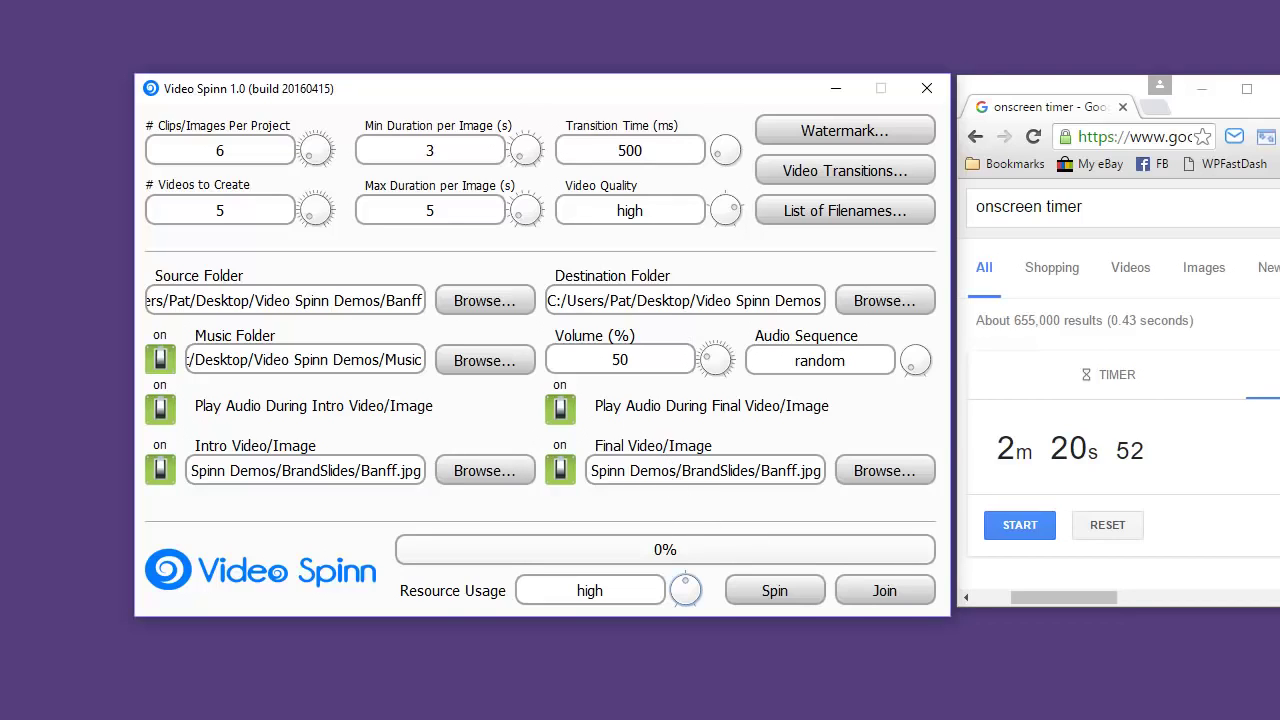
Switch to the Video Spinn Demos folder, highlight the five new Banff MP4s, then select Banff Hiking.mp4.
{"action": "key", "text": "alt+Tab"}
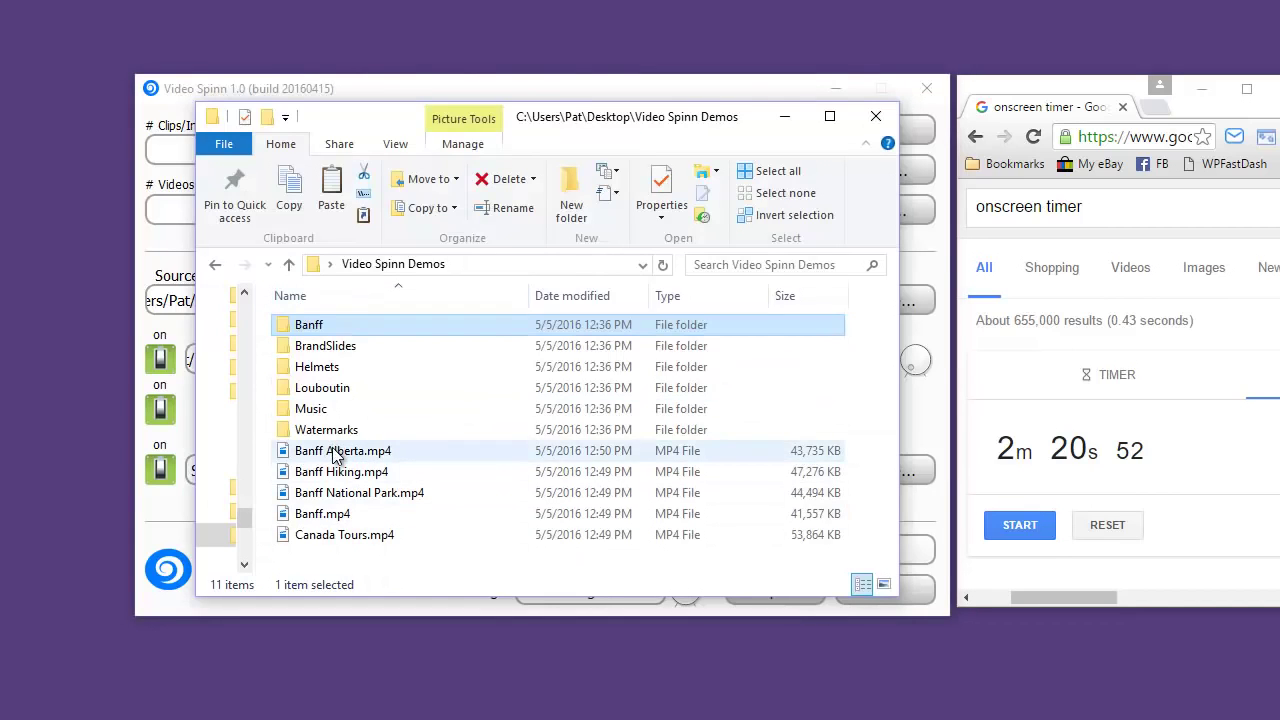
{"action": "left_click_drag", "start_coordinate": [339, 452], "coordinate": [358, 540]}
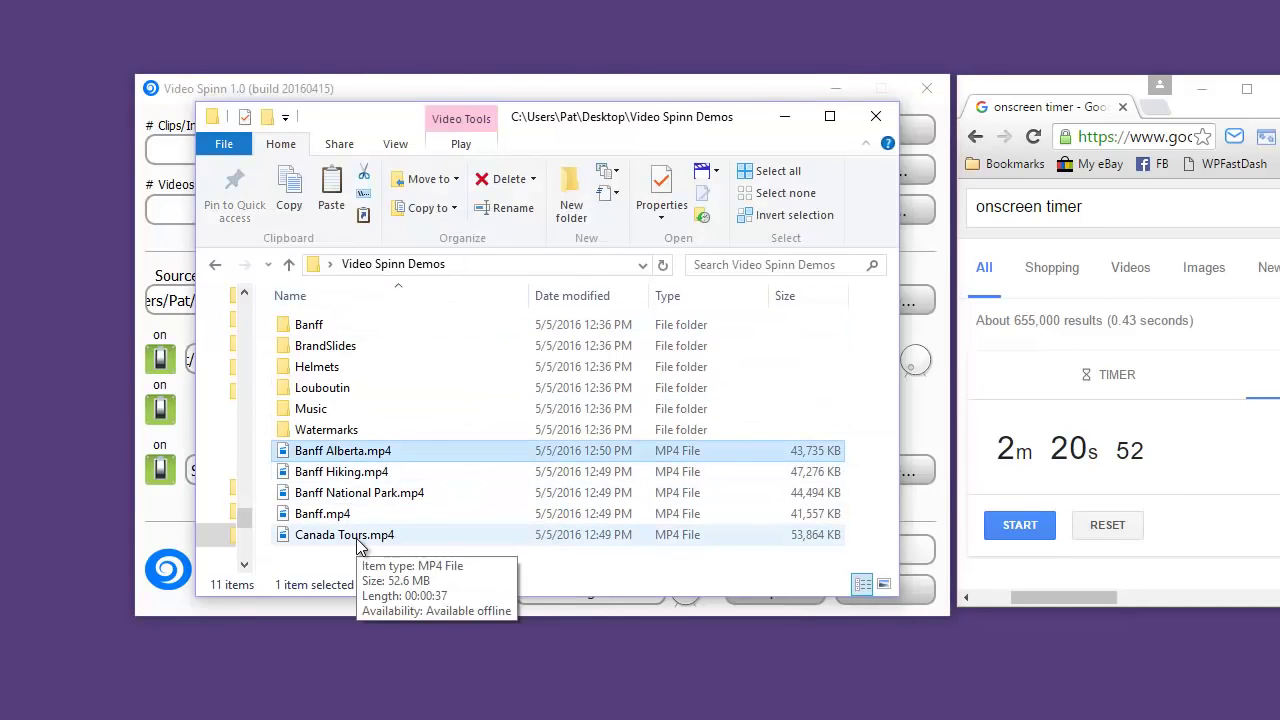
{"action": "left_click", "coordinate": [358, 540], "text": "shift"}
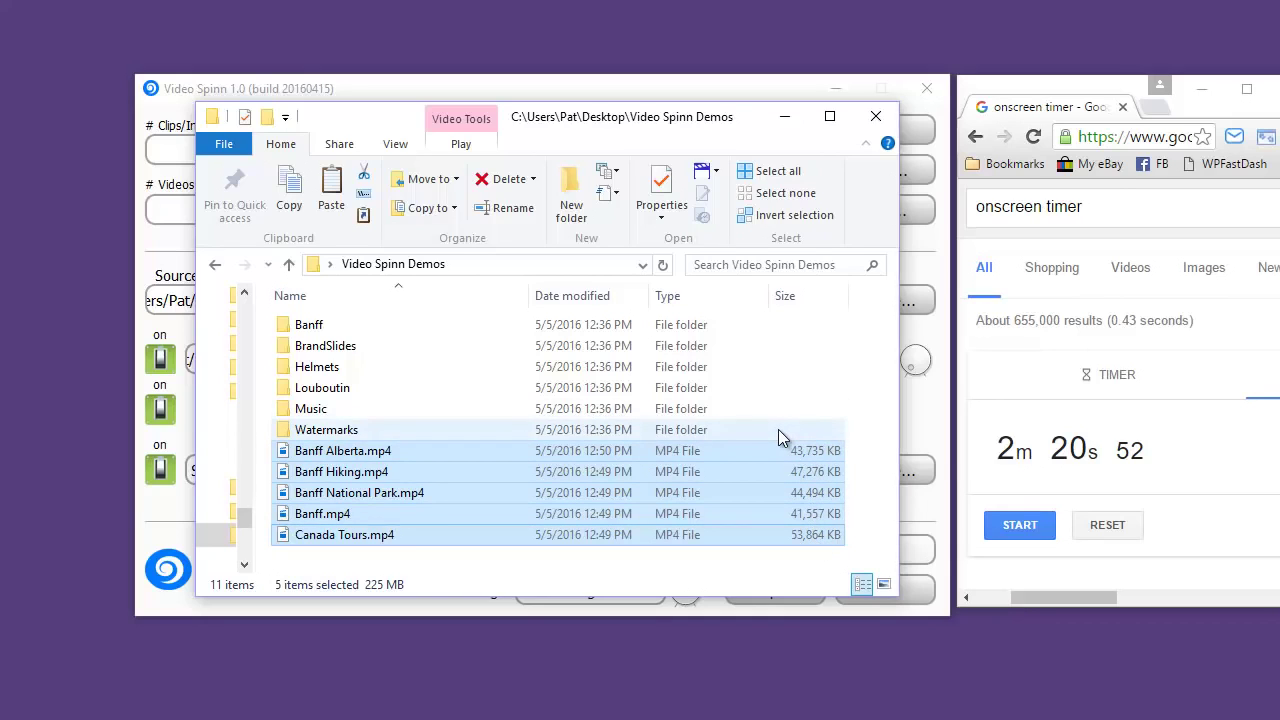
{"action": "left_click", "coordinate": [432, 423]}
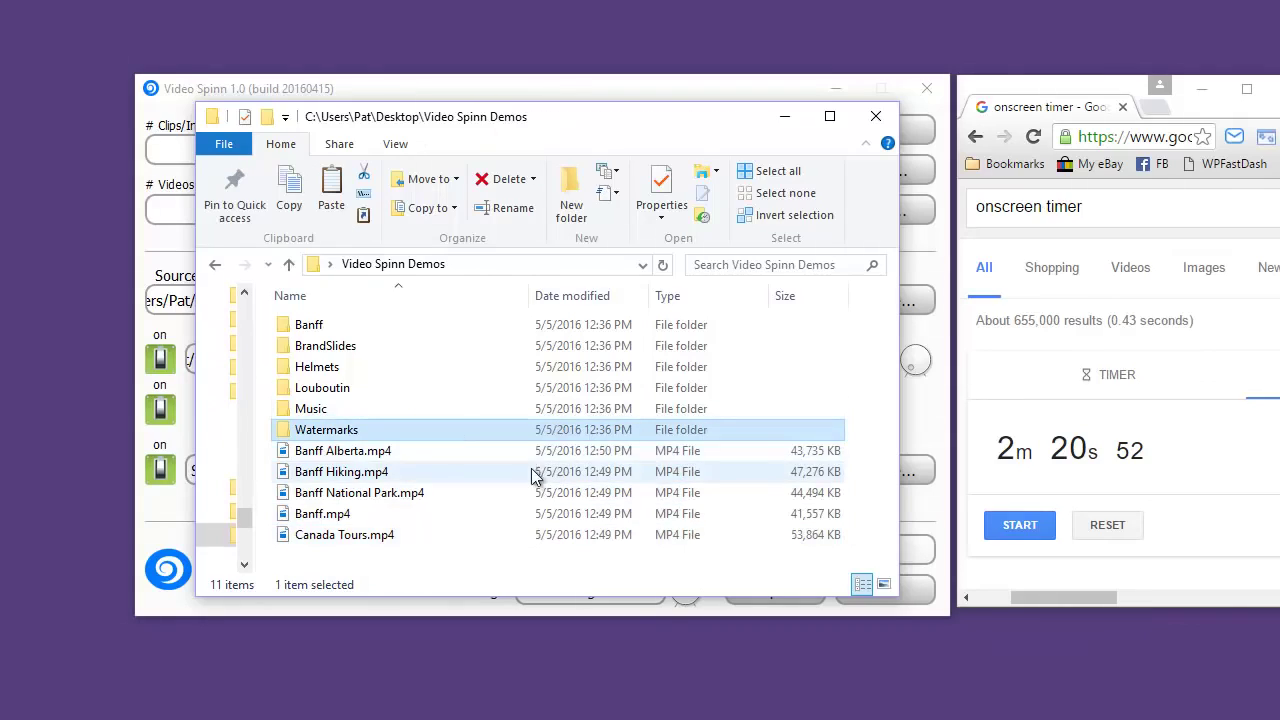
{"action": "left_click", "coordinate": [341, 475]}
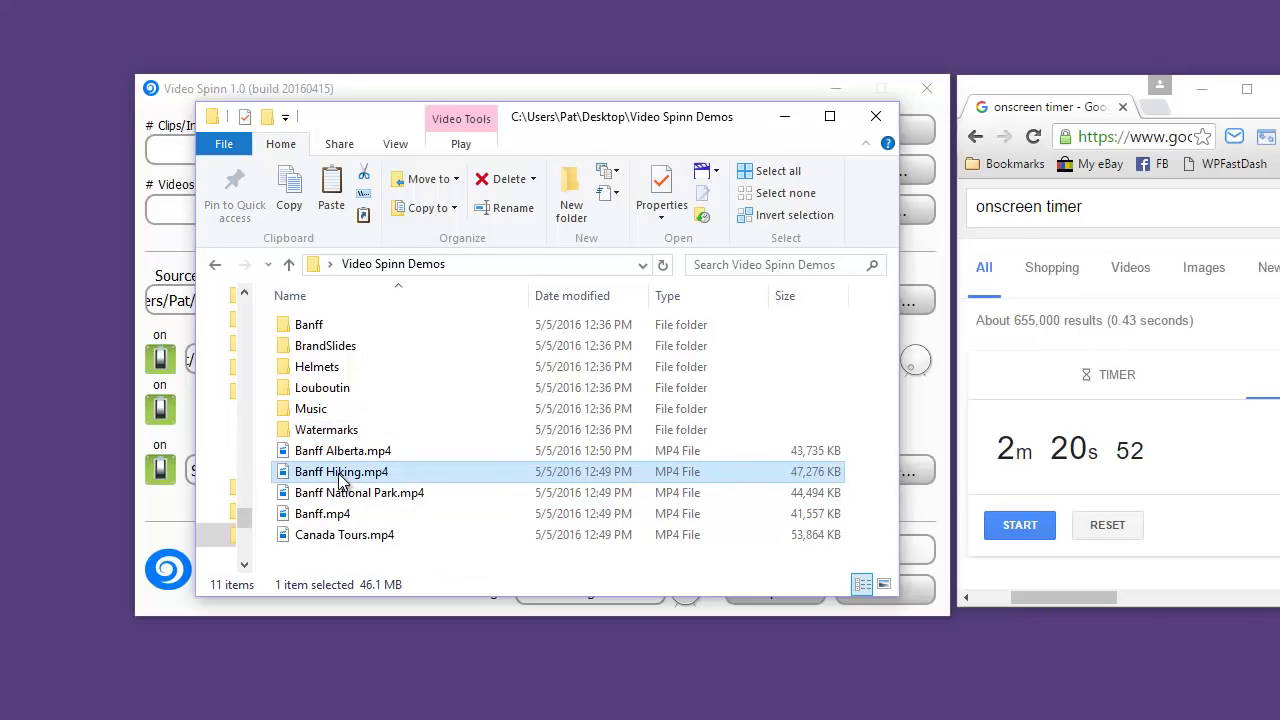
Play Banff Hiking.mp4 in Movies & TV to review the finished slideshow.
{"action": "double_click", "coordinate": [341, 475]}
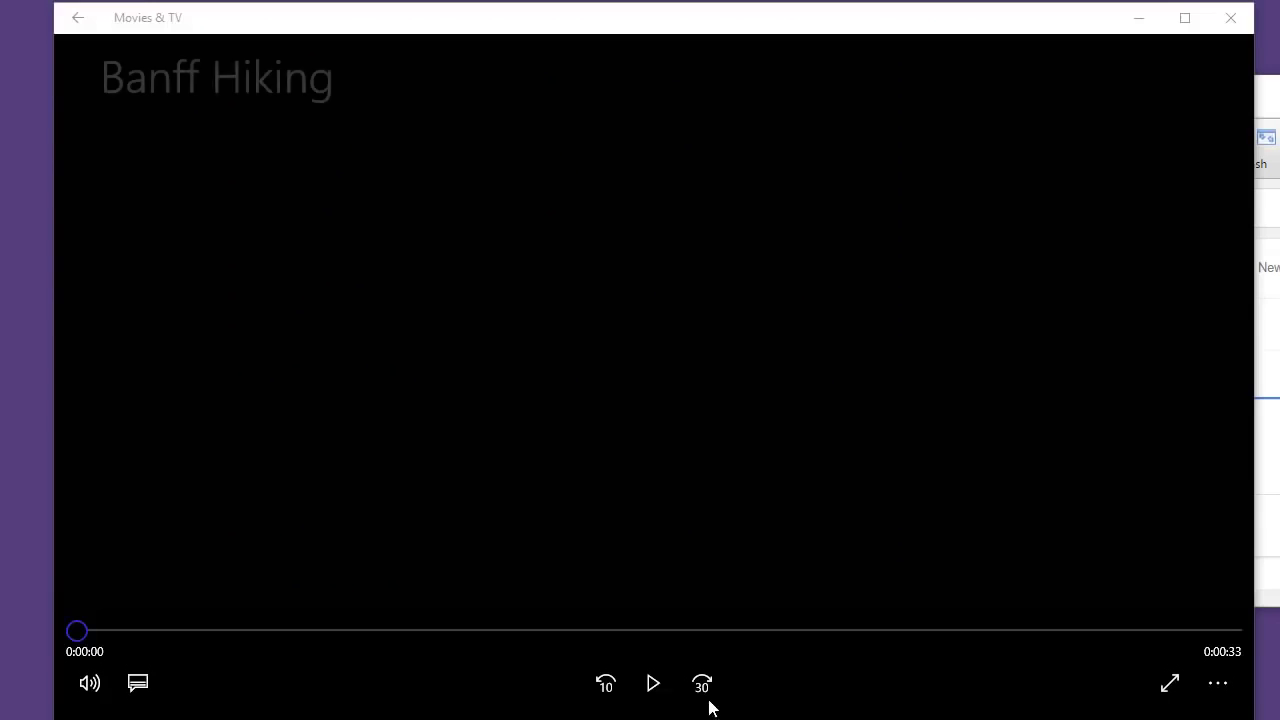
{"action": "left_click", "coordinate": [655, 686]}
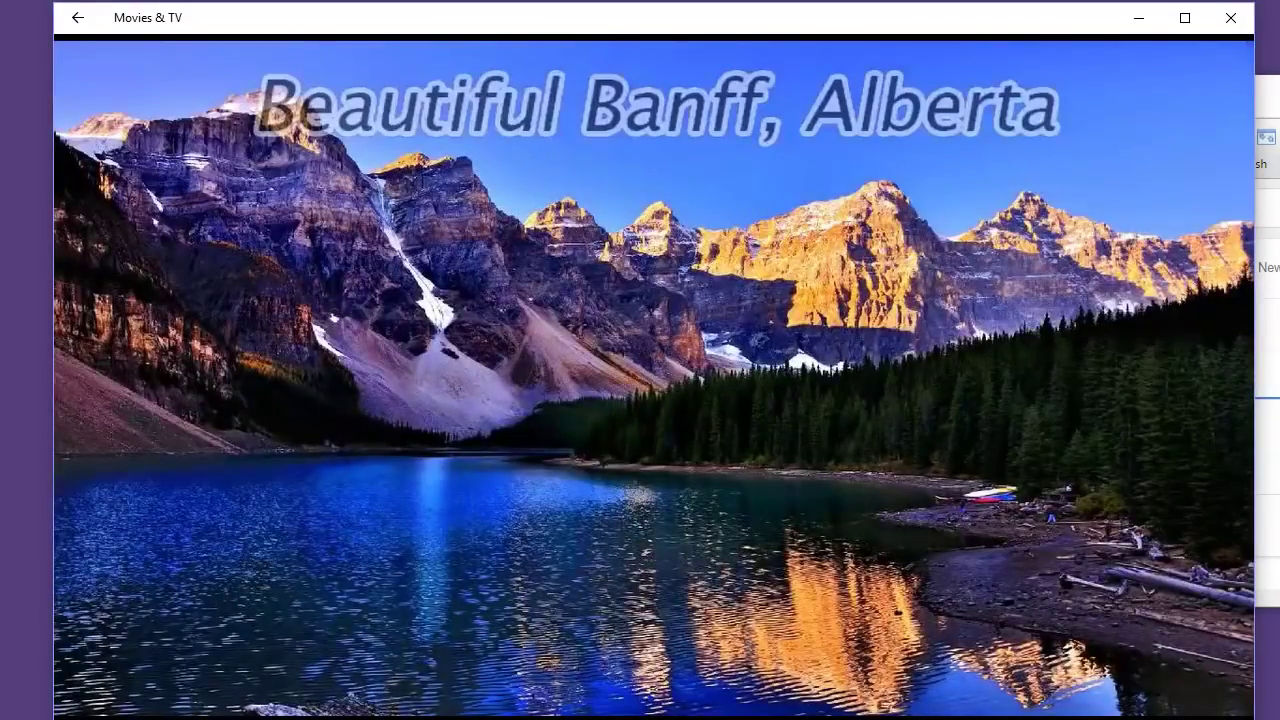
{"action": "mouse_move", "coordinate": [703, 57]}
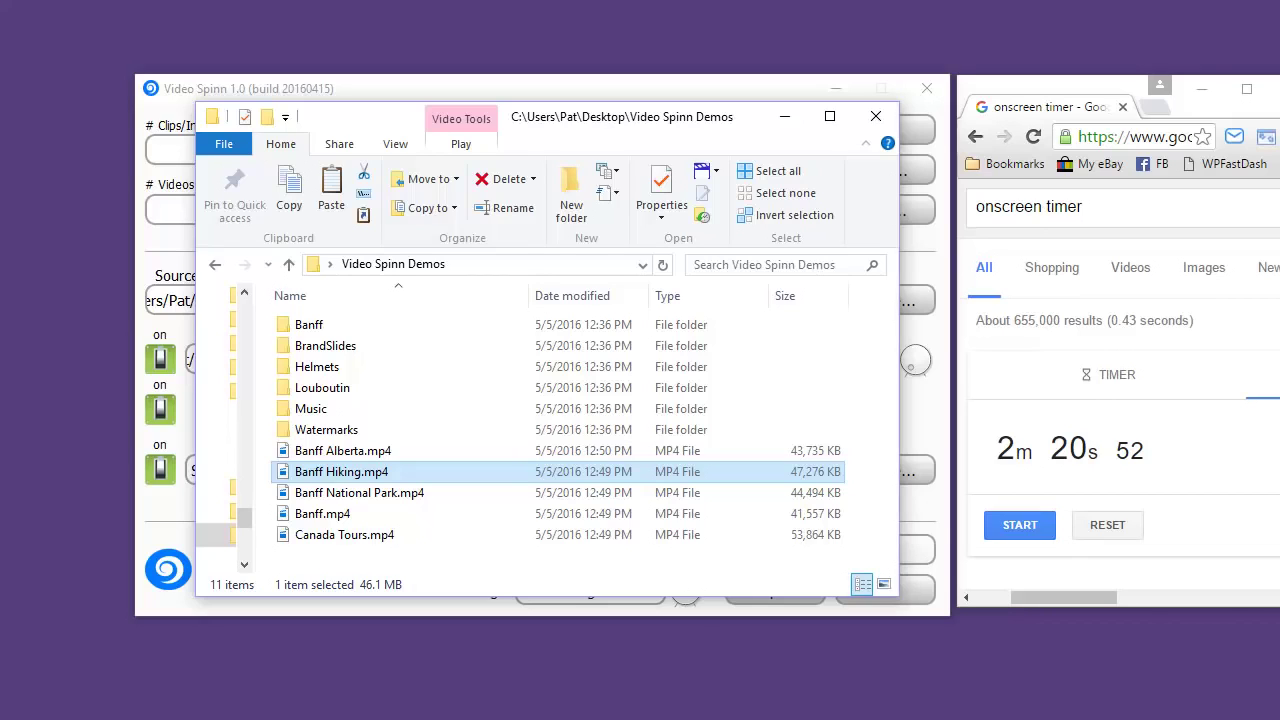
Close the folder window and move the JVbanner.png viewer window further left.
{"action": "key", "text": "alt+F4"}
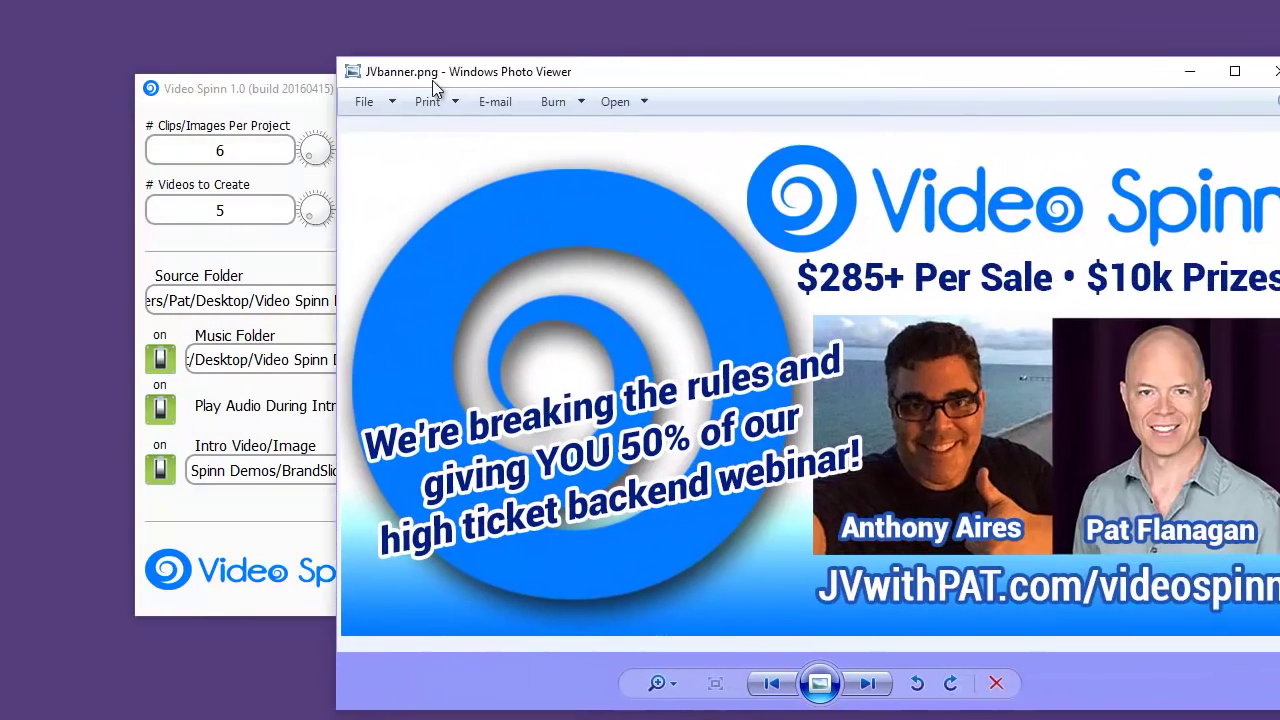
{"action": "left_click_drag", "start_coordinate": [429, 84], "coordinate": [295, 73]}
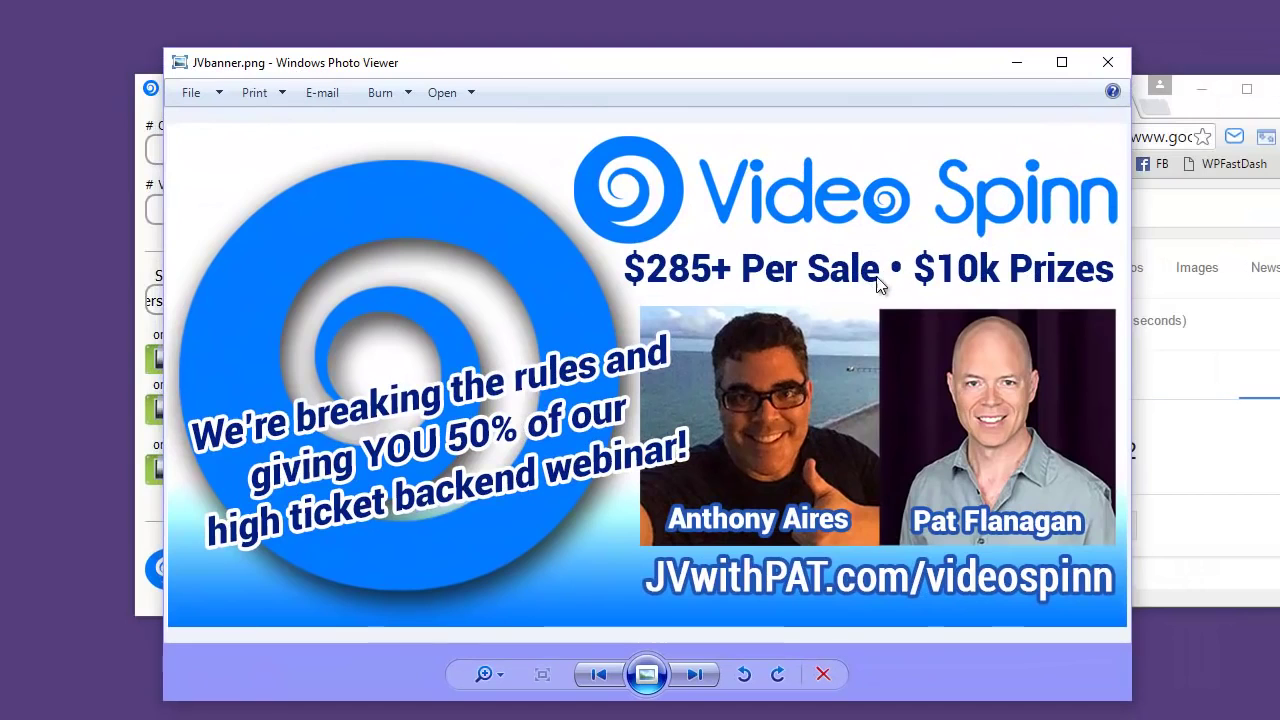